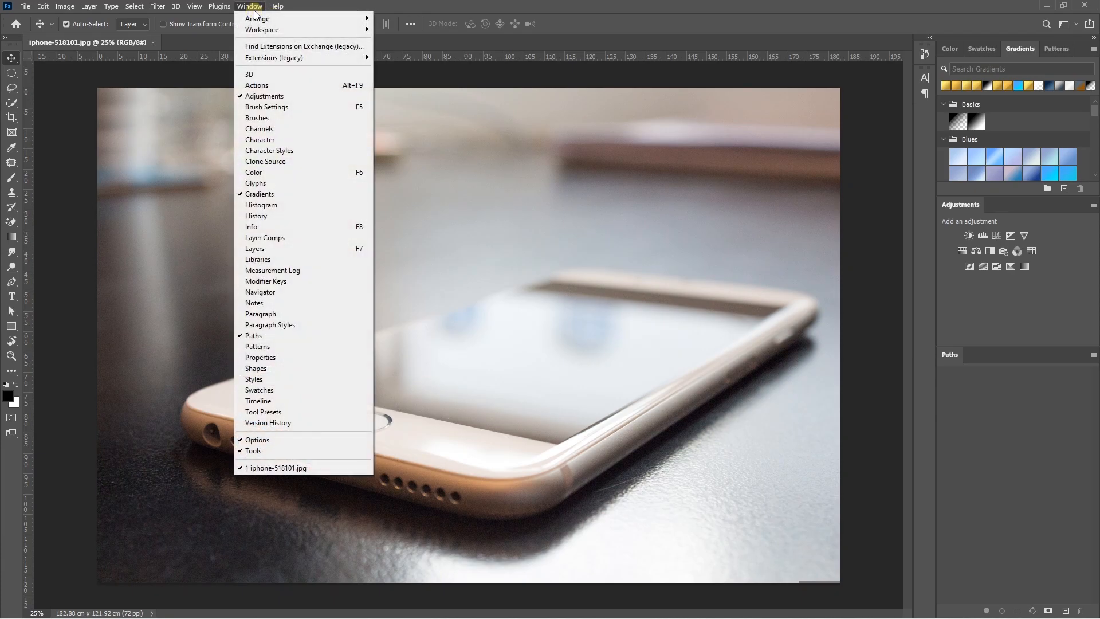
Reset the Essentials workspace to its default layout.
mouse_move(269, 29)
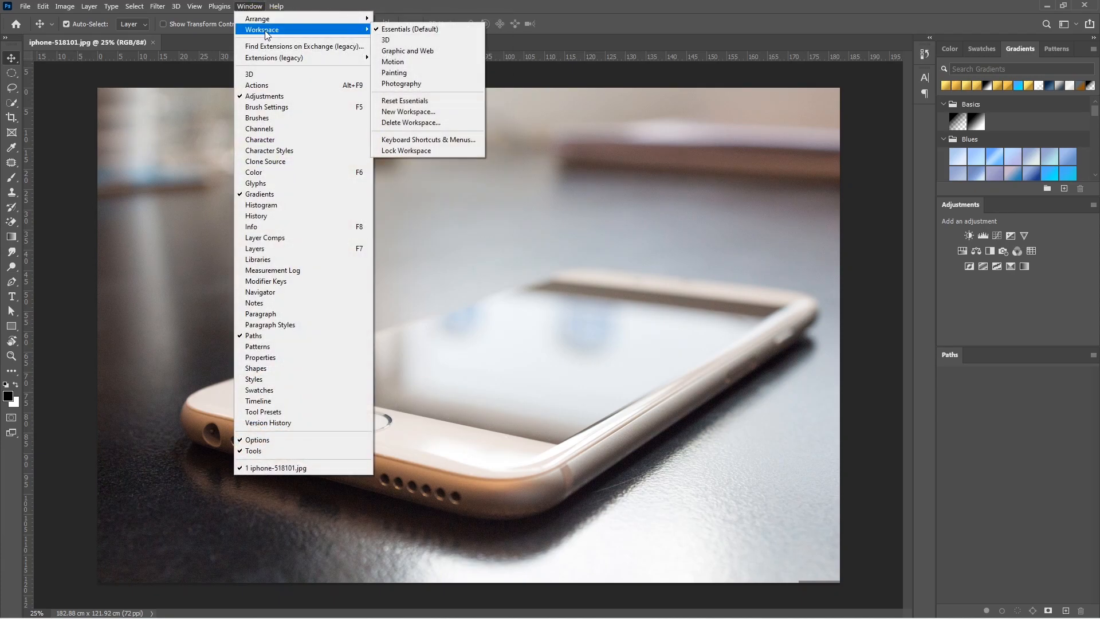
click(426, 101)
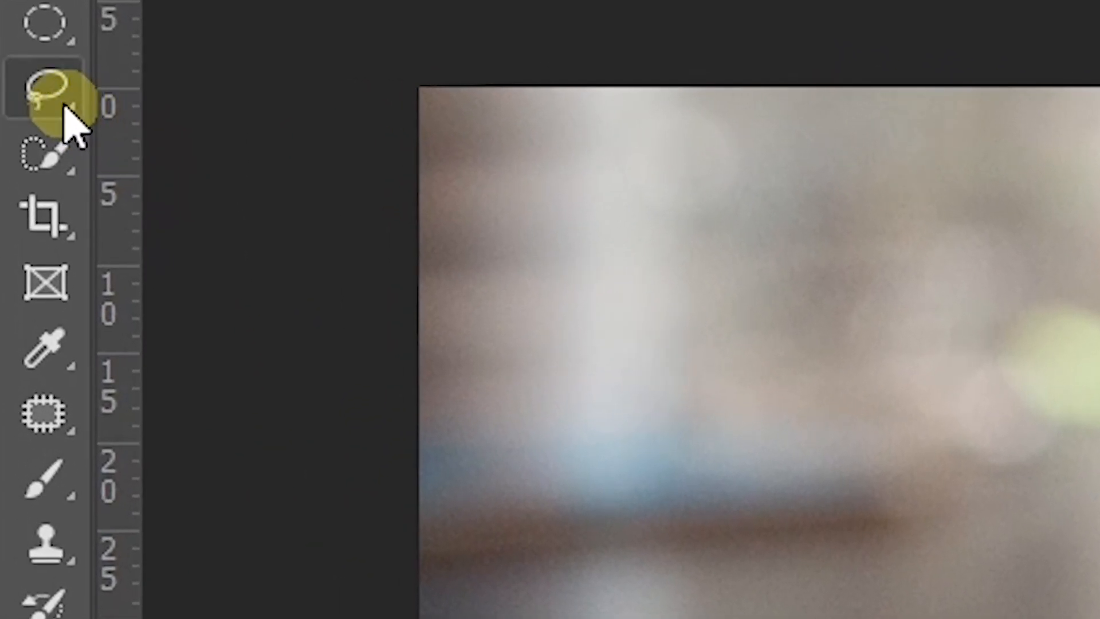
Select the phone's screen area by its four corners with the Polygonal Lasso Tool.
right_click(14, 89)
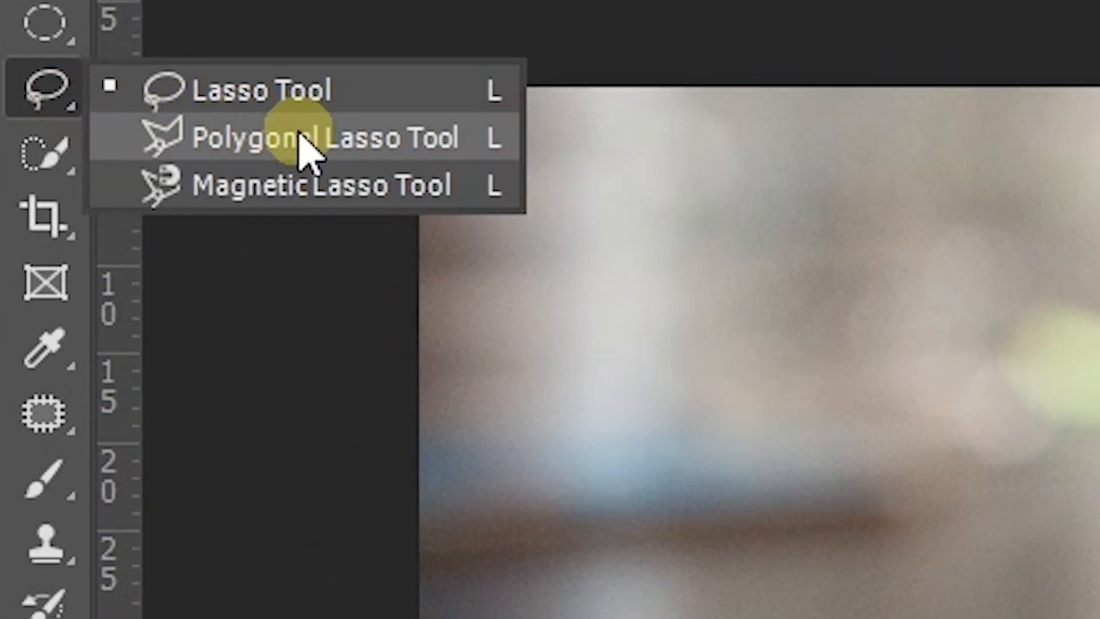
click(299, 135)
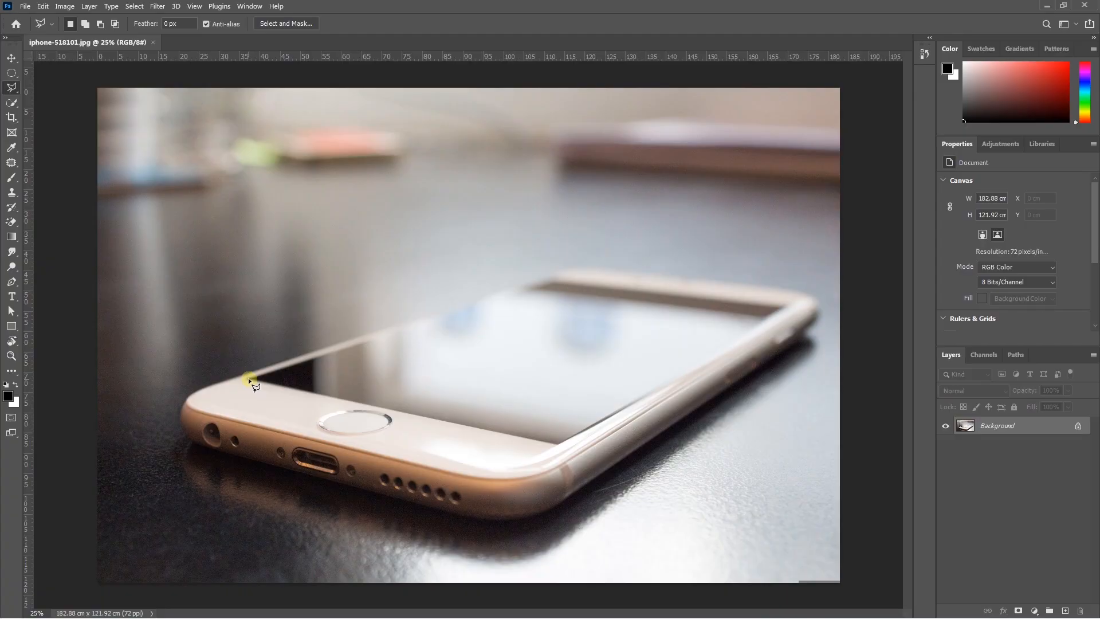
click(249, 377)
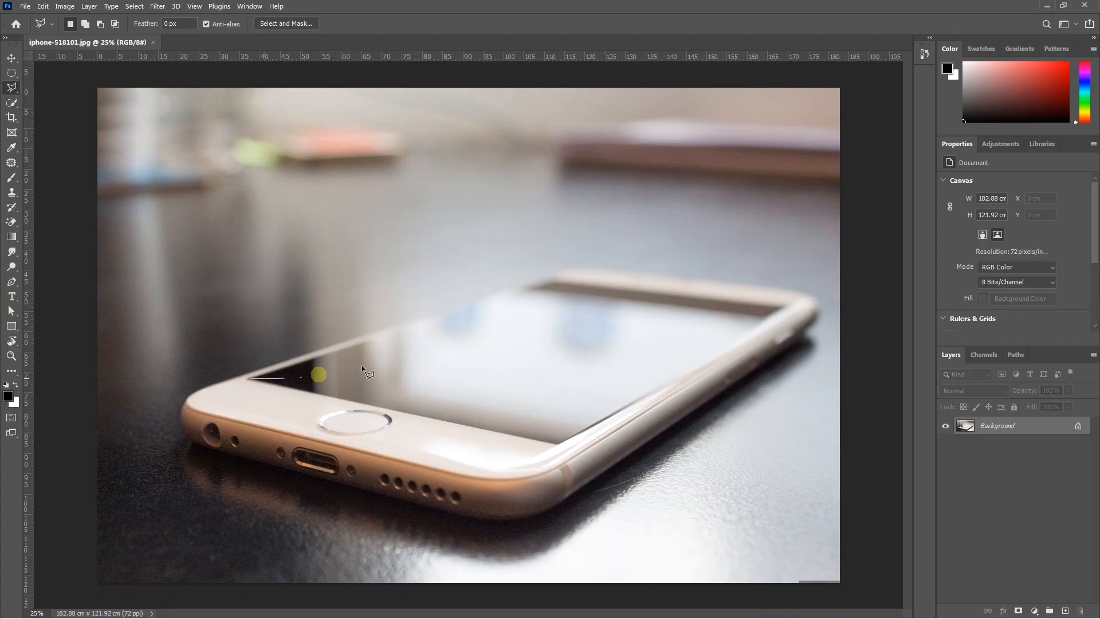
click(552, 278)
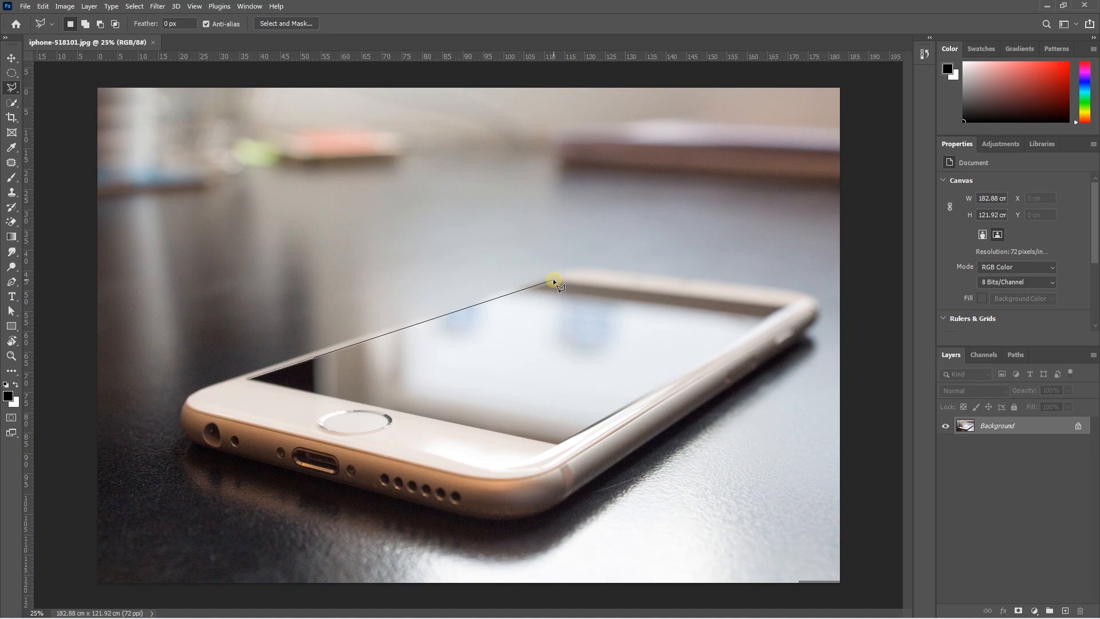
click(781, 309)
double_click(558, 447)
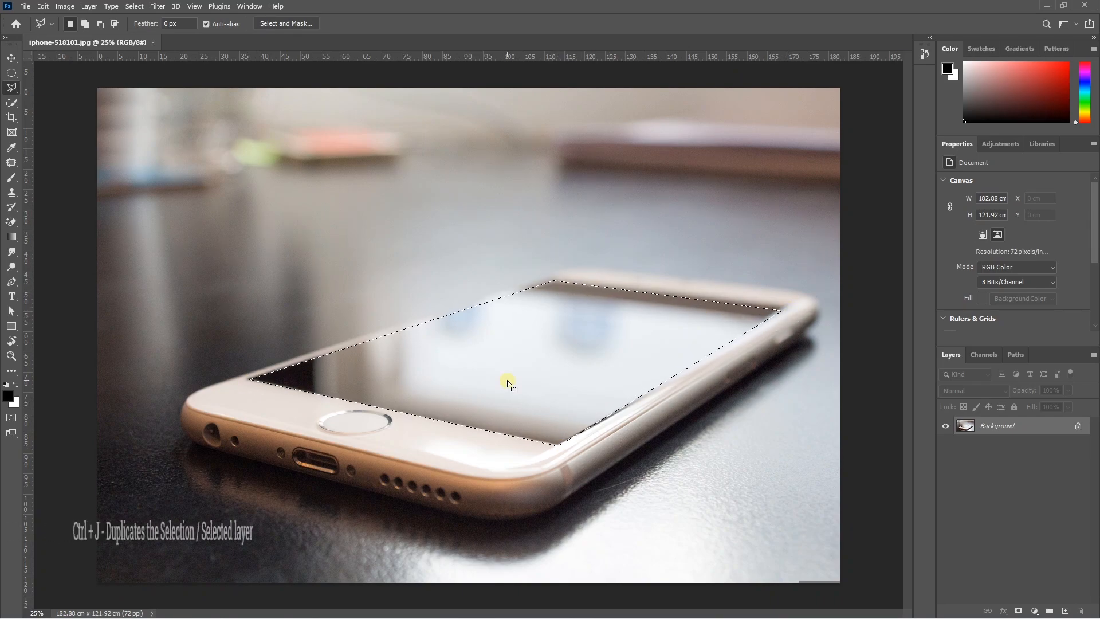
Duplicate the selected screen area onto its own layer and check it with the Background layer briefly hidden.
key(ctrl+j)
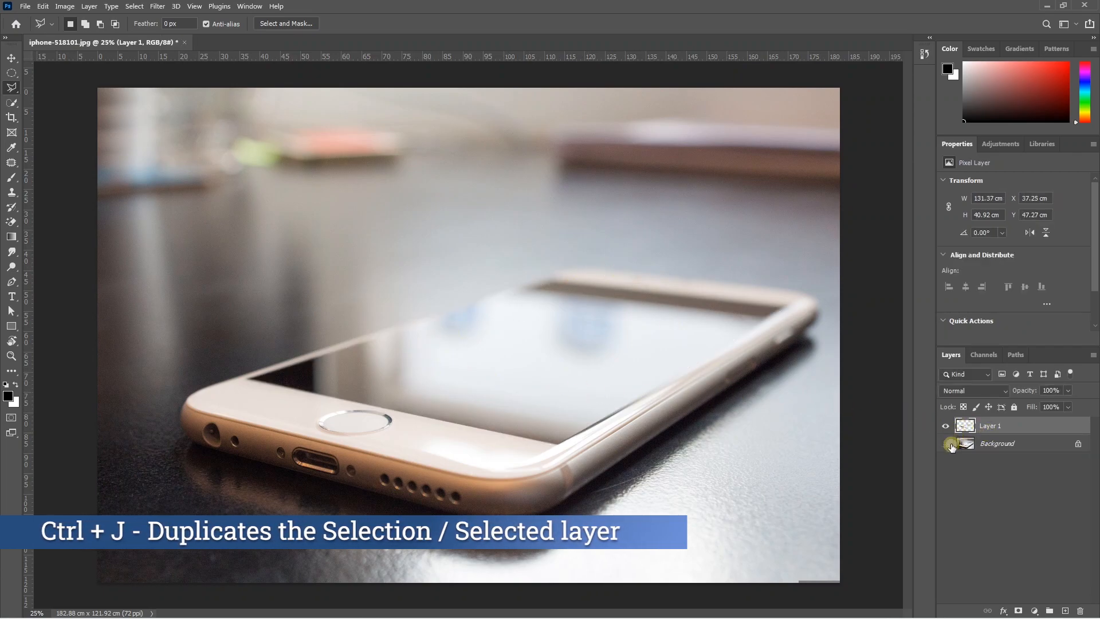
click(946, 443)
click(945, 444)
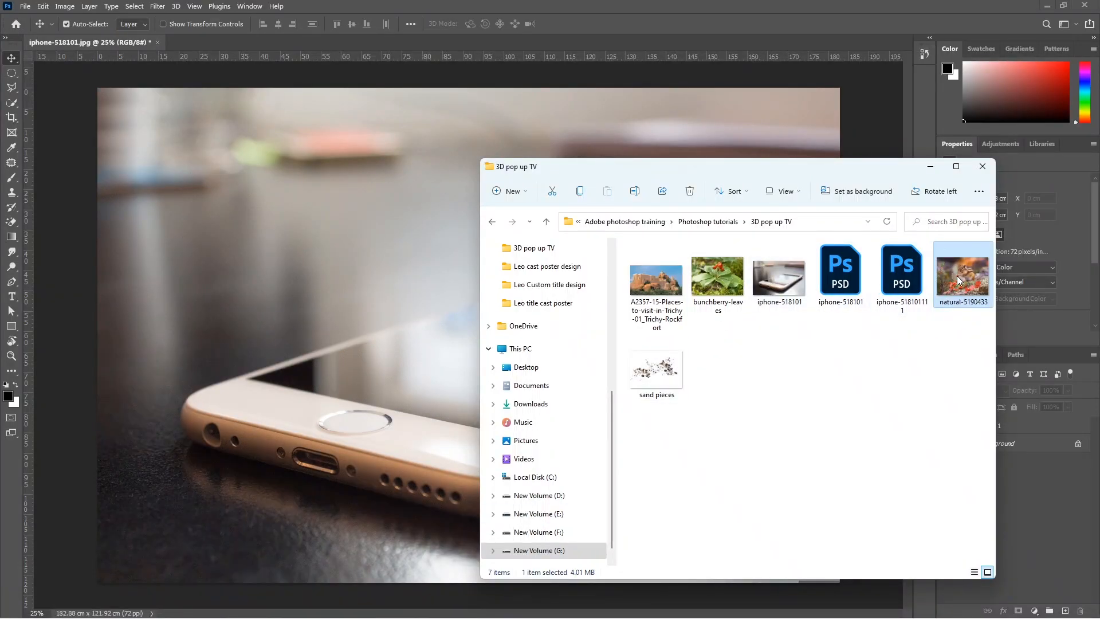
Place the natural-5190433 image from the 3D pop up TV folder into the phone document and shift it over the phone.
drag(957, 275, 410, 274)
drag(460, 348, 699, 296)
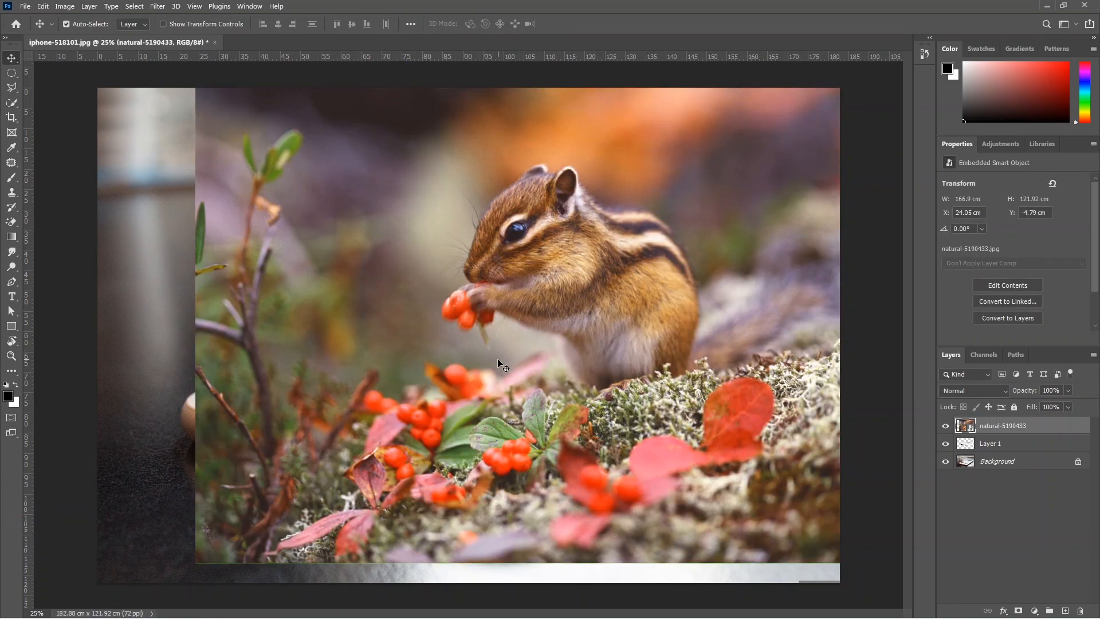
Scale the chipmunk photo proportionally to about 79% and move it over the phone.
key(ctrl+t)
key(ctrl+0)
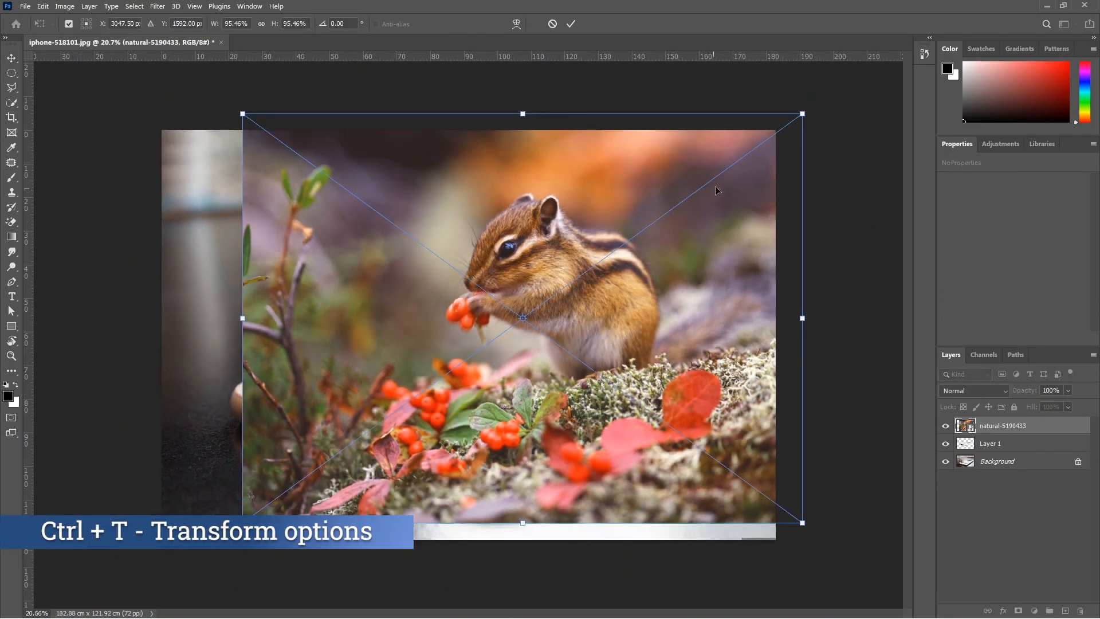
drag(801, 112, 566, 292)
drag(340, 306, 411, 416)
drag(516, 453, 473, 283)
drag(597, 353, 743, 329)
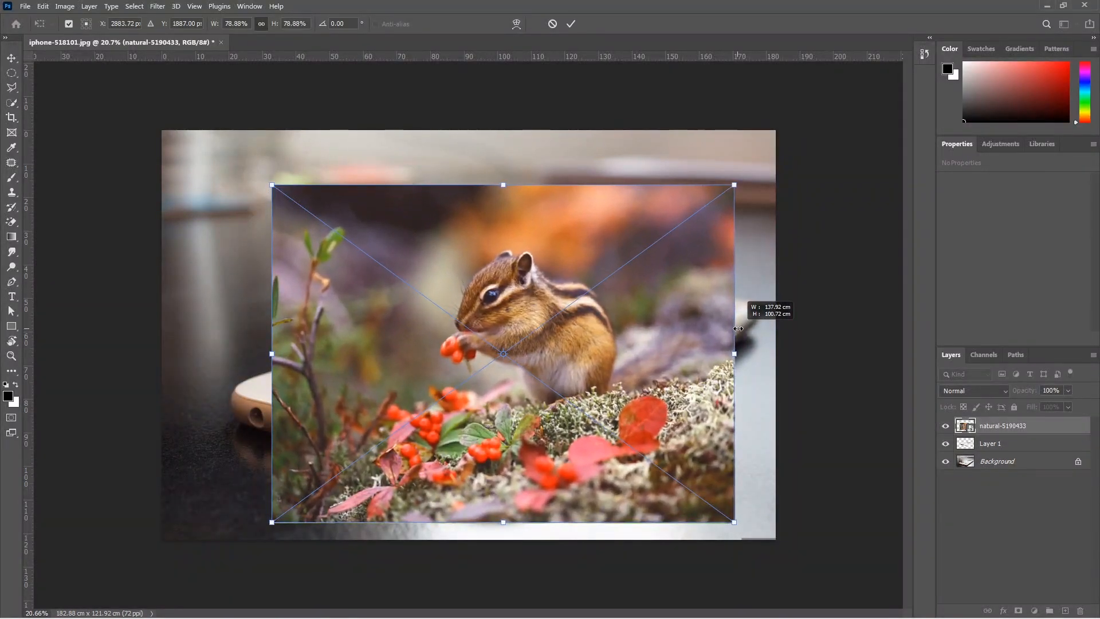
drag(544, 442, 545, 386)
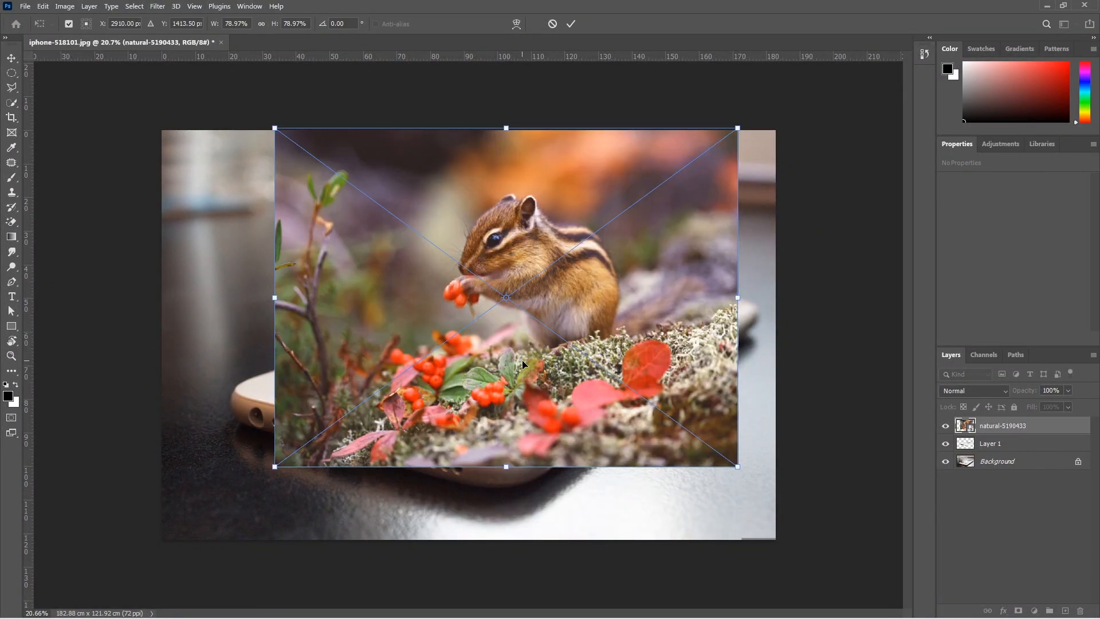
mouse_move(530, 345)
mouse_down()
mouse_move(541, 343)
mouse_move(525, 347)
mouse_up()
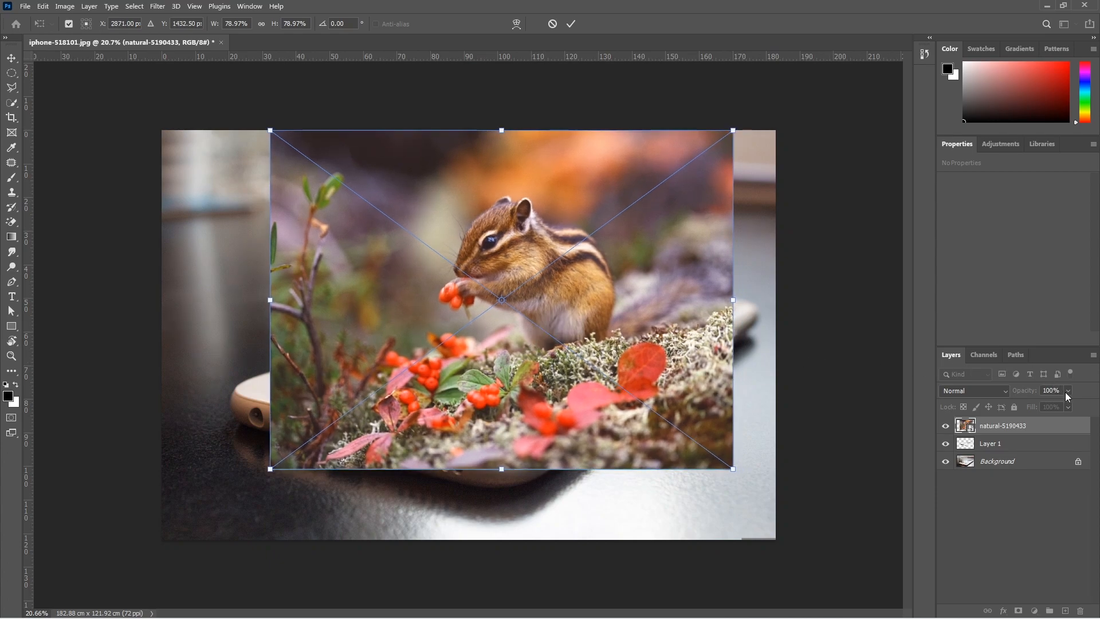
Lower the chipmunk photo's opacity to 45% and align it with the phone screen, applying the transform.
drag(1051, 404, 1039, 404)
mouse_move(606, 331)
mouse_down()
mouse_move(596, 336)
mouse_move(607, 347)
mouse_up()
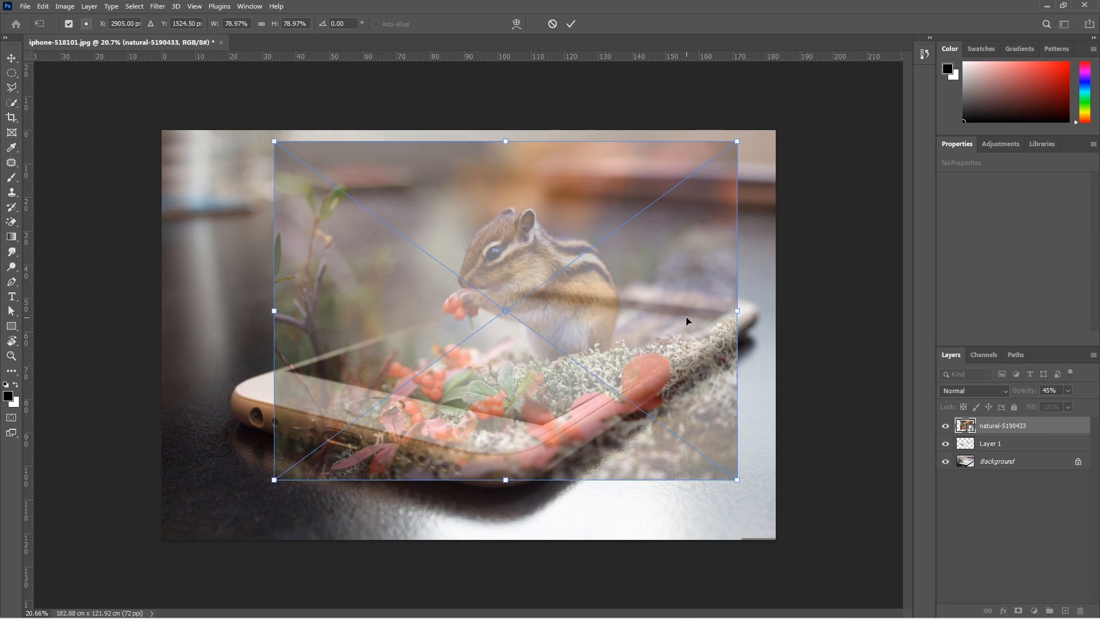
key(Return)
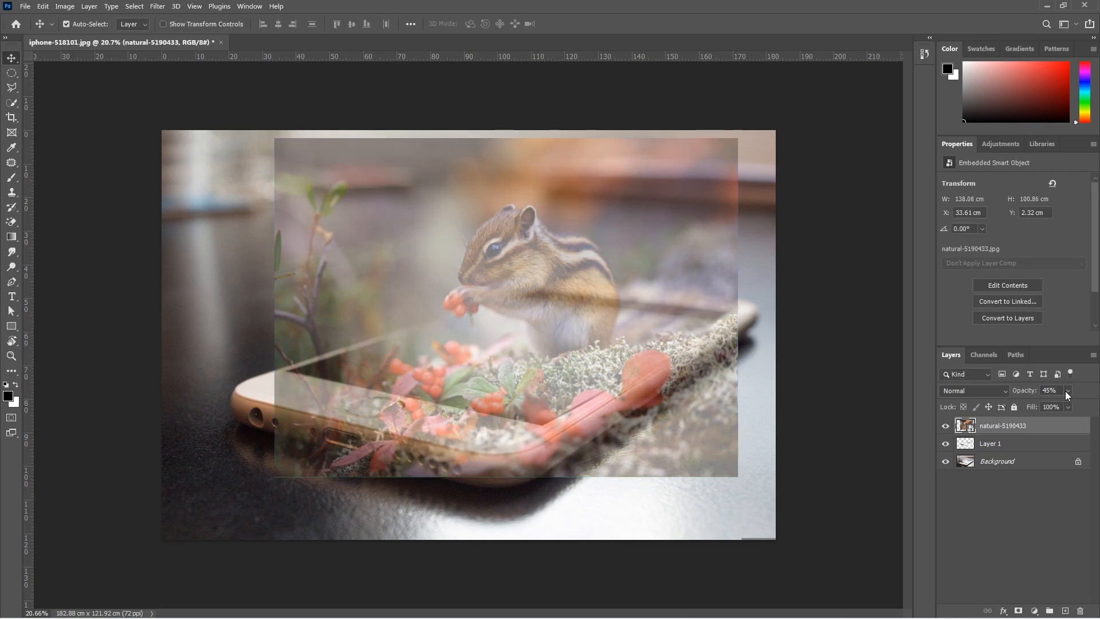
Restore the chipmunk photo's opacity to 100% and clip it to the phone-screen layer with a clipping mask.
click(1000, 428)
right_click(1001, 428)
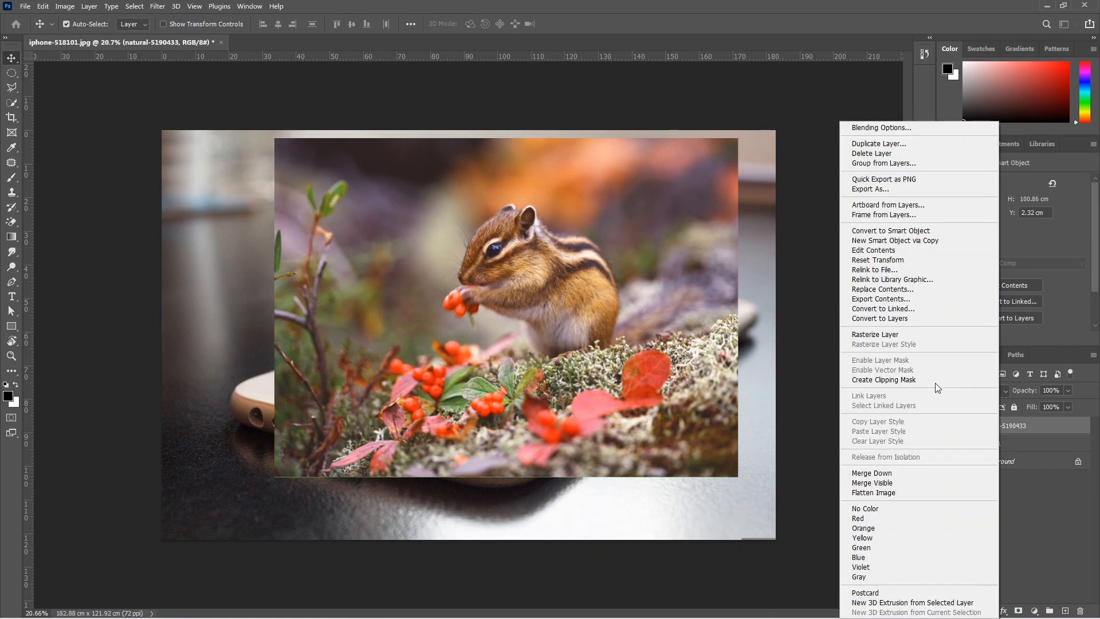
click(893, 377)
key(ctrl+alt+g)
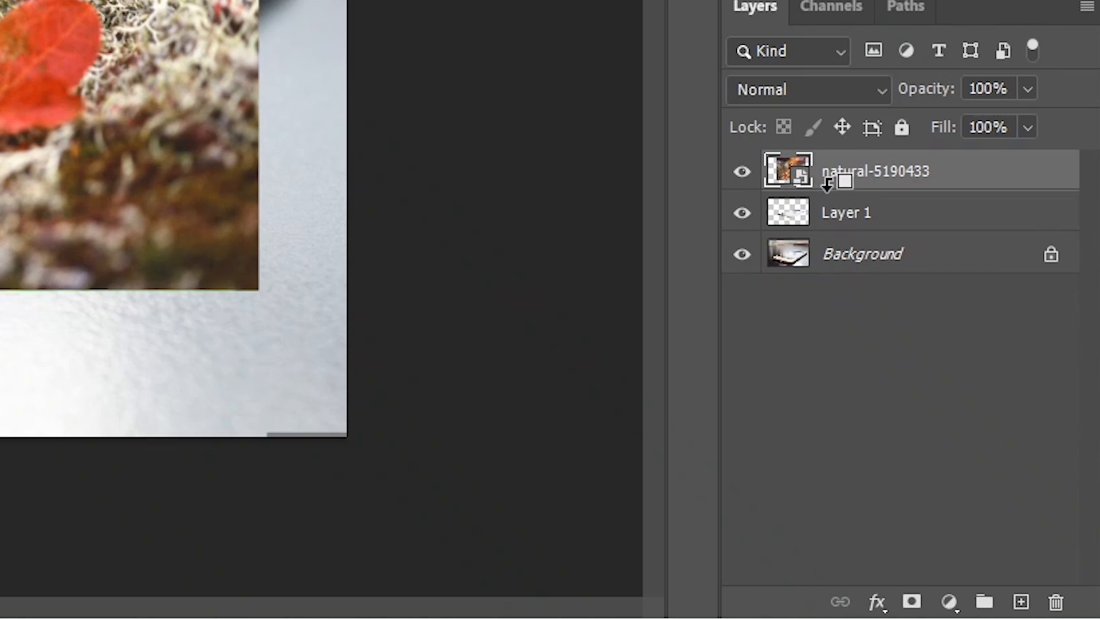
alt+click(827, 182)
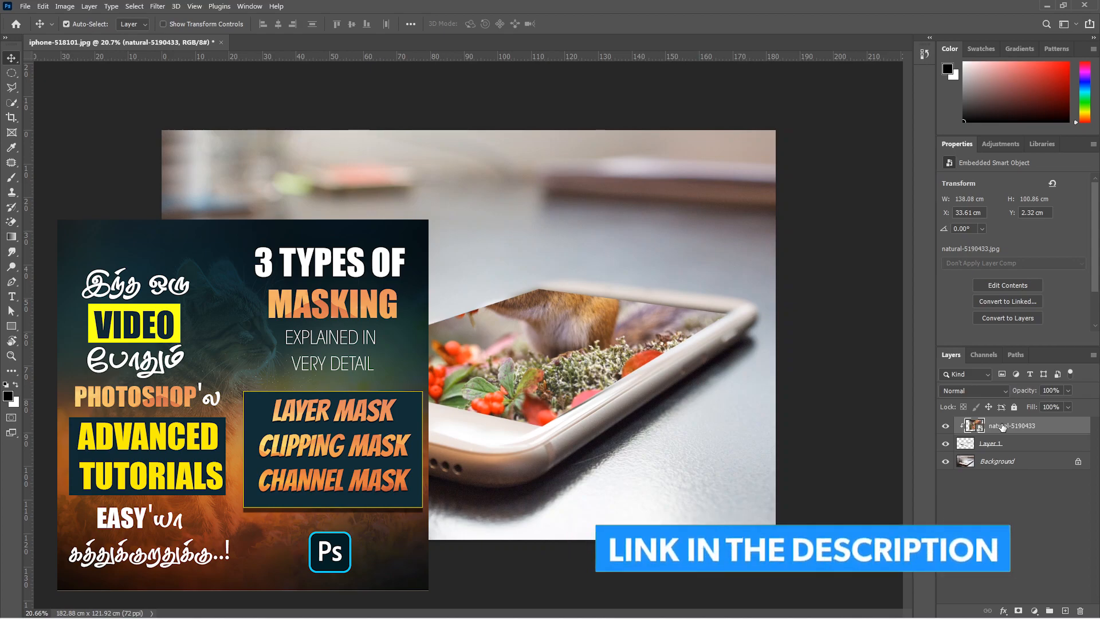
Reposition the clipped photo inside the phone screen at about X 36.86 cm, Y 3.31 cm and duplicate its layer.
drag(554, 350, 515, 345)
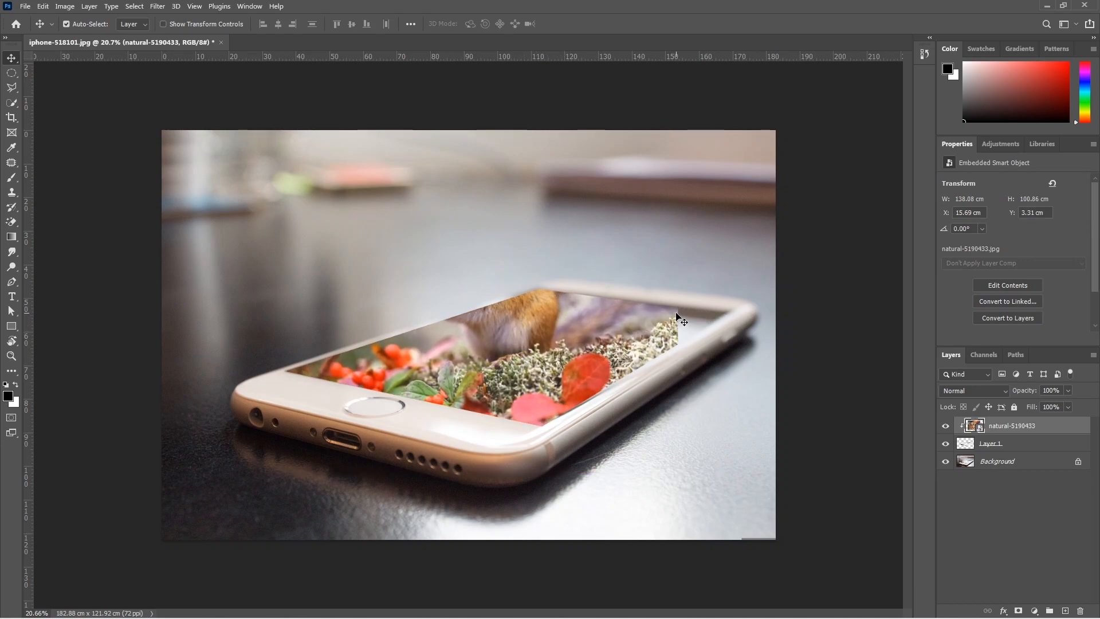
drag(594, 344, 635, 349)
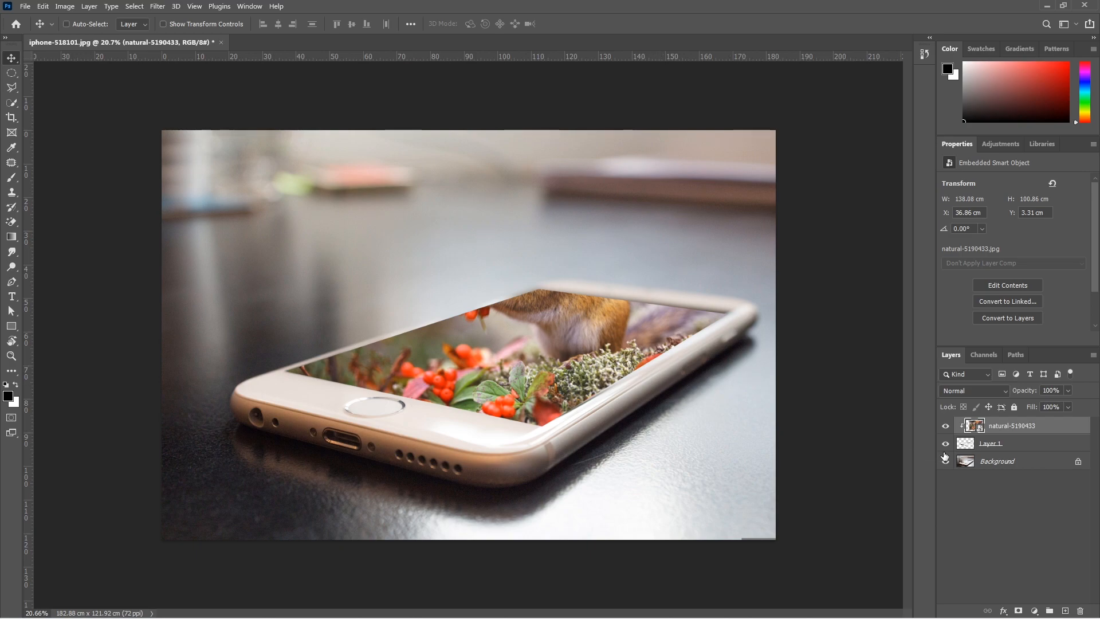
key(ctrl+j)
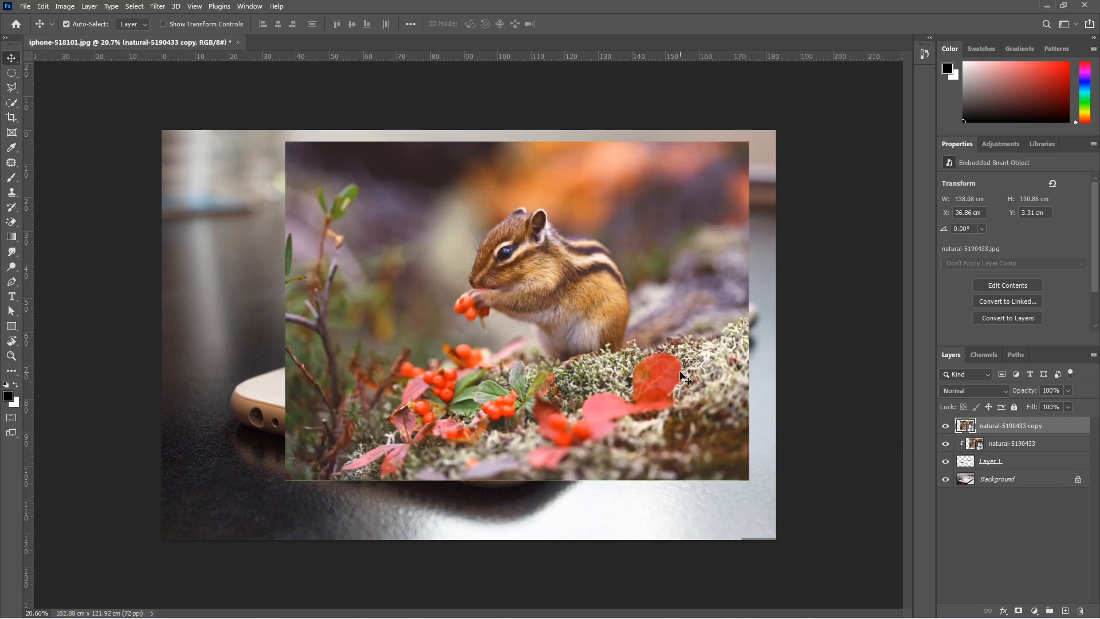
click(945, 426)
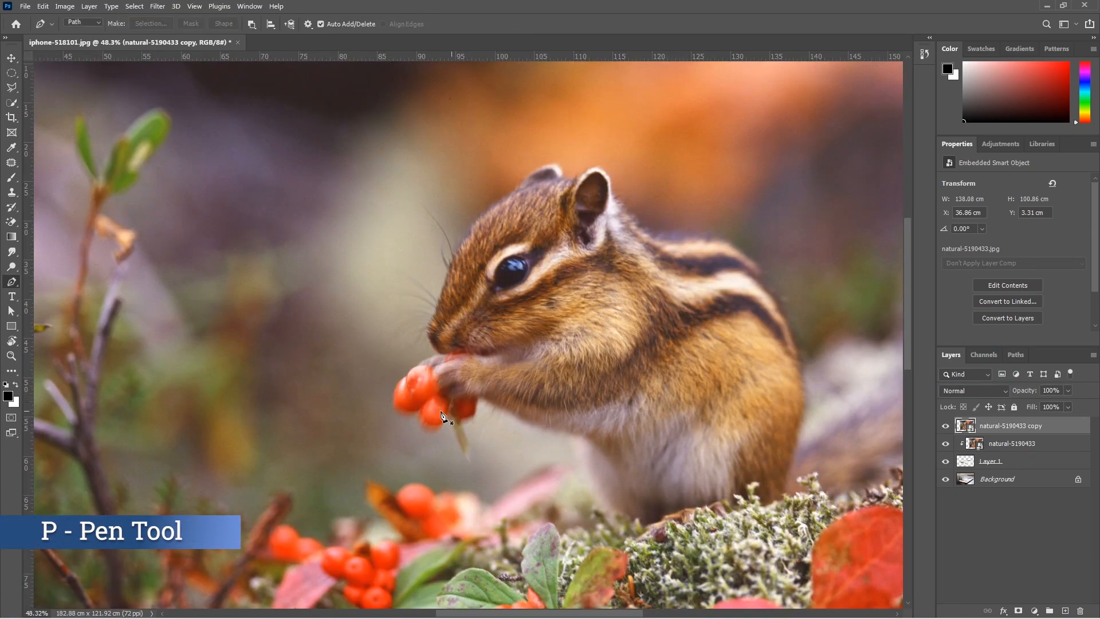
Trace a closed Pen tool path around the chipmunk's berries, head, ears and back on the duplicated photo layer.
click(420, 408)
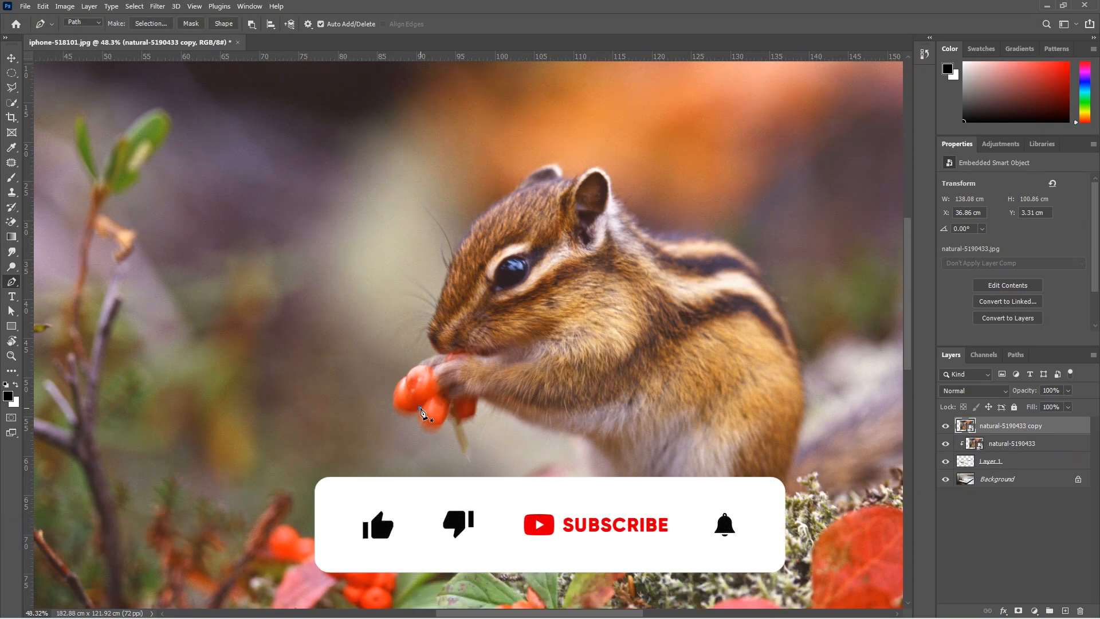
mouse_move(393, 401)
mouse_down()
mouse_move(388, 391)
mouse_move(451, 355)
mouse_up()
click(417, 365)
alt+click(441, 355)
drag(430, 321, 439, 305)
drag(460, 244, 470, 227)
mouse_move(519, 187)
mouse_down()
mouse_move(531, 171)
mouse_move(582, 172)
mouse_up()
click(562, 177)
drag(605, 173, 609, 183)
mouse_move(617, 206)
mouse_down()
mouse_move(621, 218)
mouse_move(698, 241)
mouse_up()
drag(767, 282, 790, 329)
drag(801, 424, 791, 481)
click(420, 408)
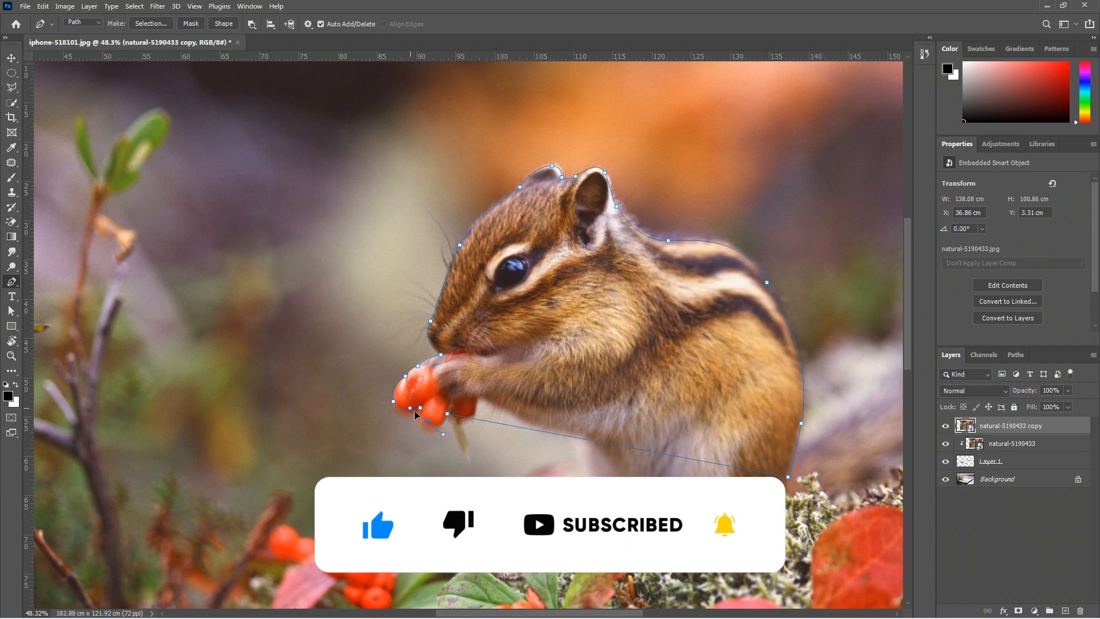
Convert the chipmunk path to a selection and add it as a layer mask on the duplicated photo layer.
key(ctrl+0)
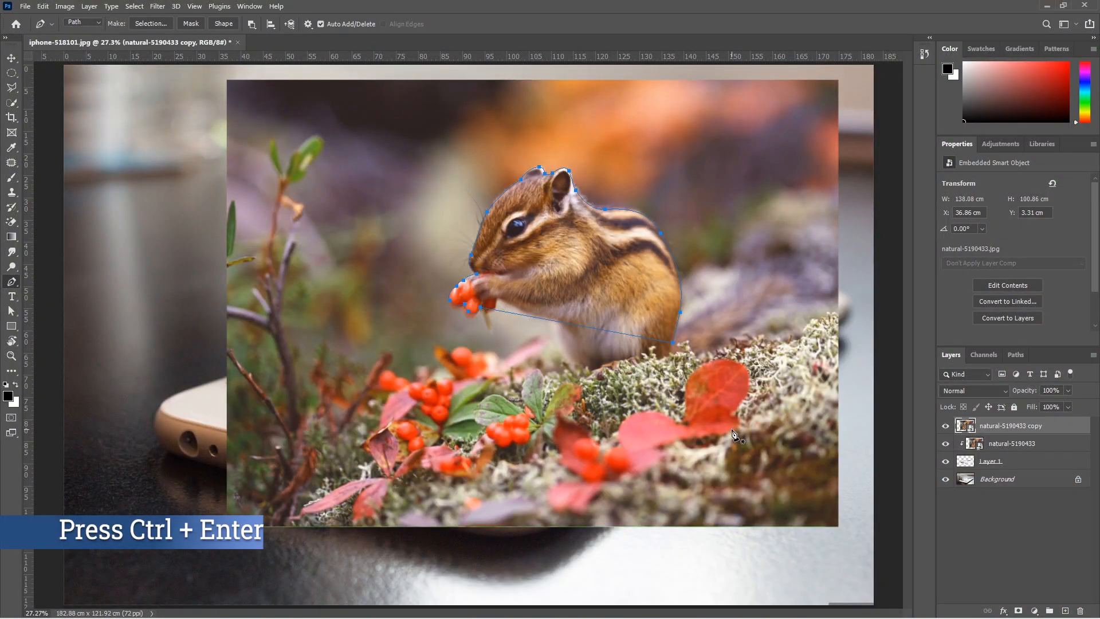
key(ctrl+Return)
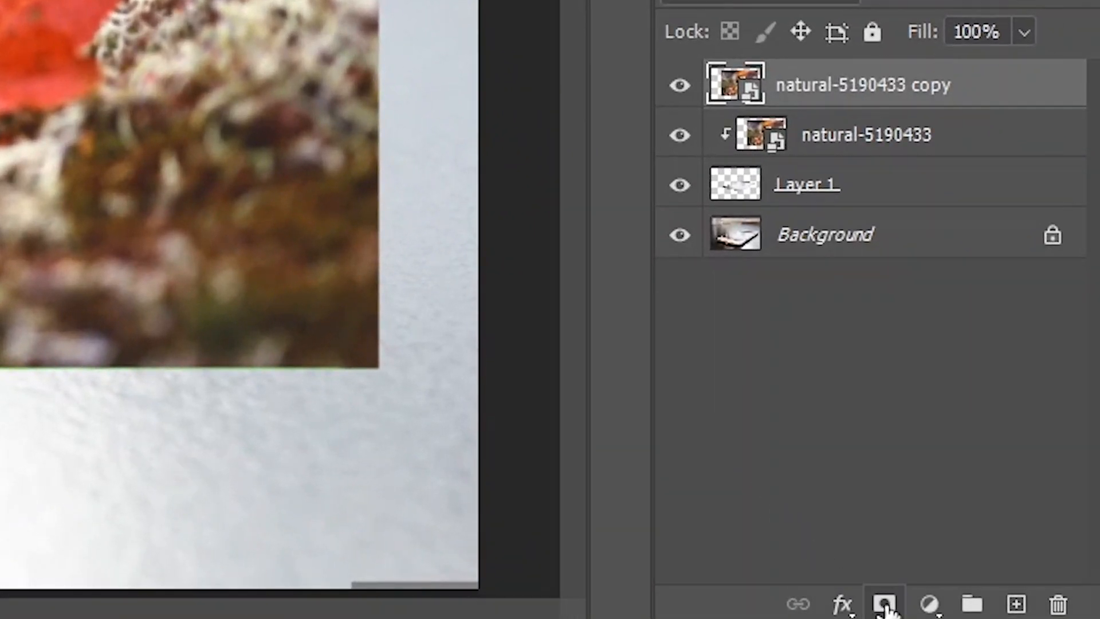
click(885, 606)
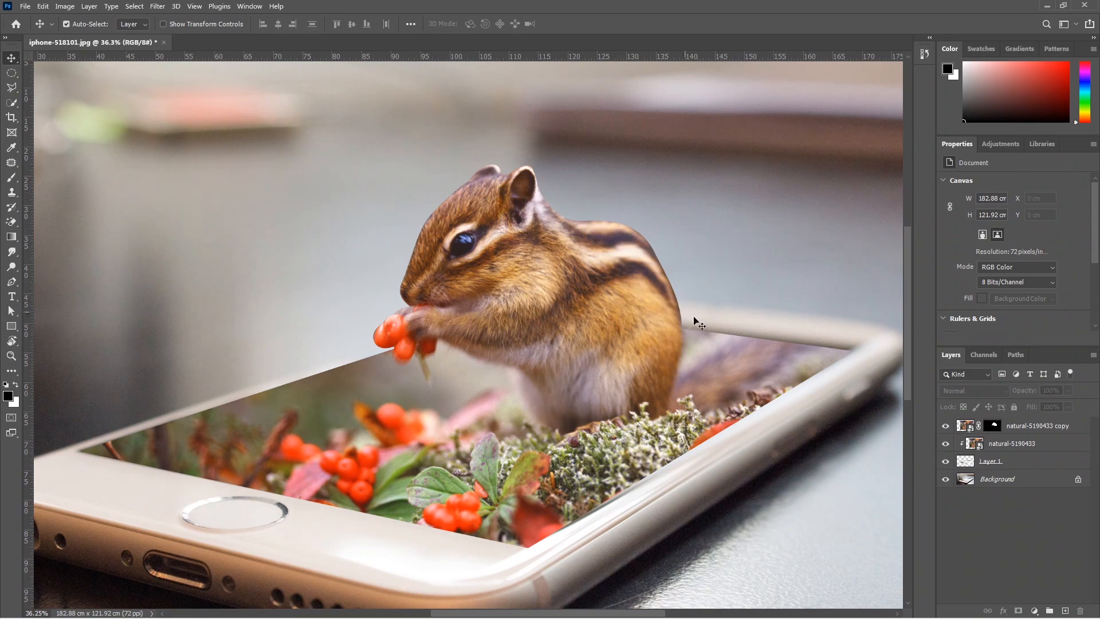
Soften the chipmunk layer mask's edge with a feather of about 9.4 px.
click(993, 426)
click(249, 6)
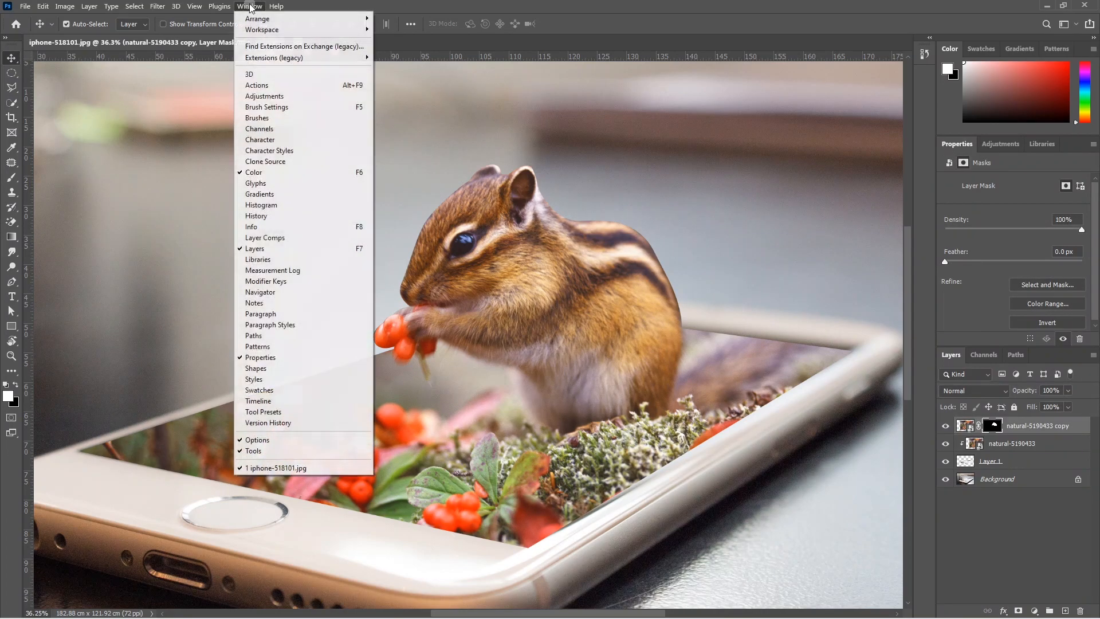
click(259, 6)
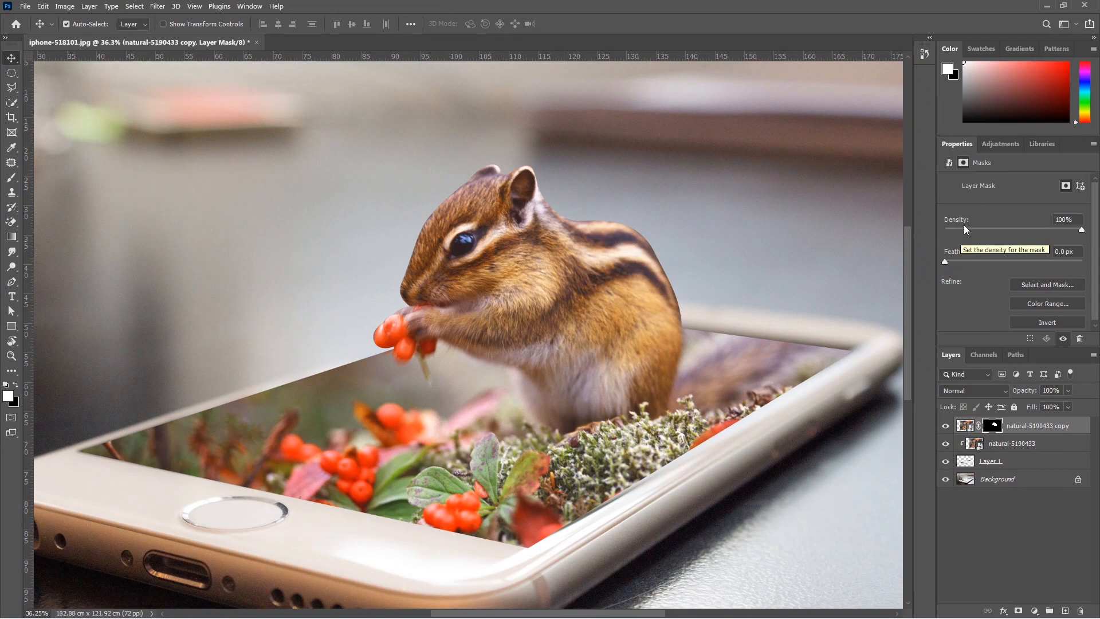
drag(945, 259, 988, 260)
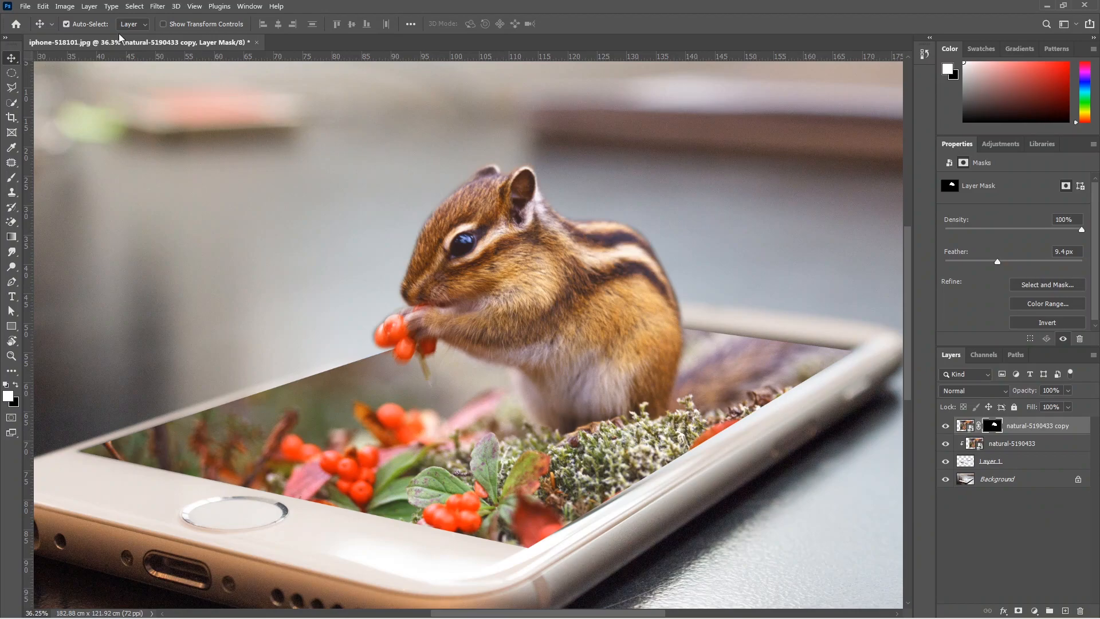
Try painting fur along the chipmunk's back on the layer mask with a white 150 px brush.
key(b)
click(51, 24)
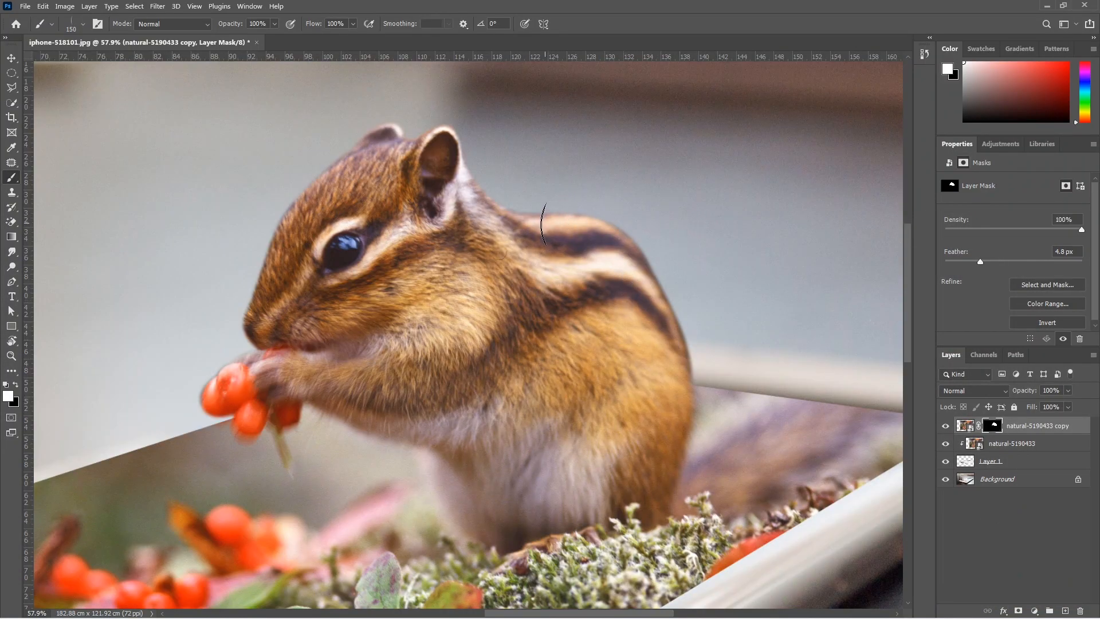
mouse_move(575, 227)
mouse_down()
mouse_move(611, 247)
mouse_move(594, 232)
mouse_move(629, 266)
mouse_move(620, 247)
mouse_move(667, 343)
mouse_up()
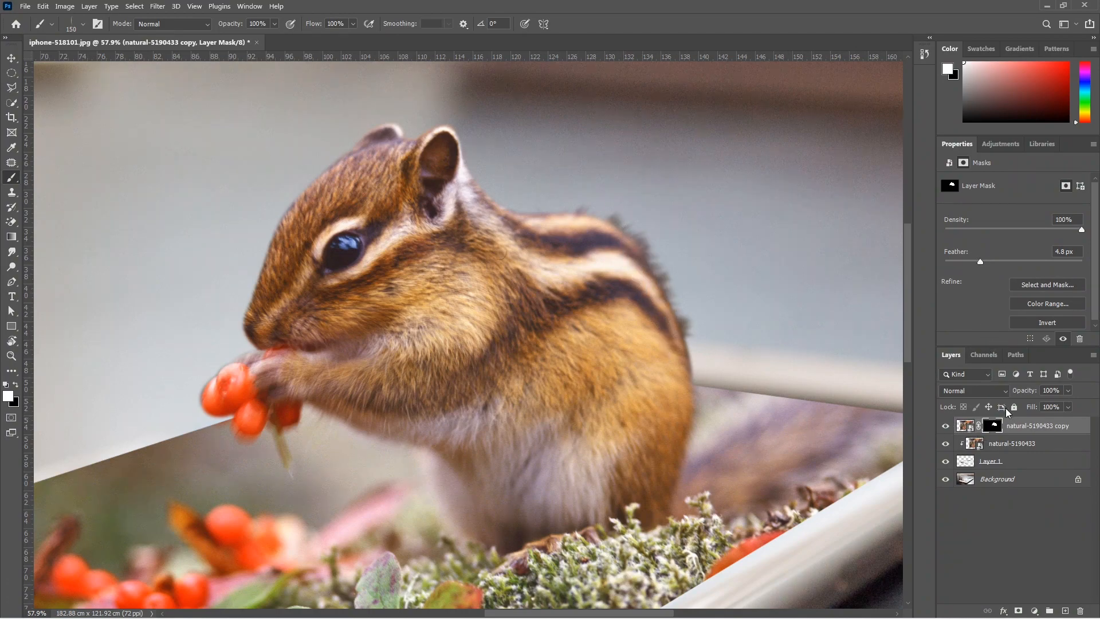
key(ctrl+z)
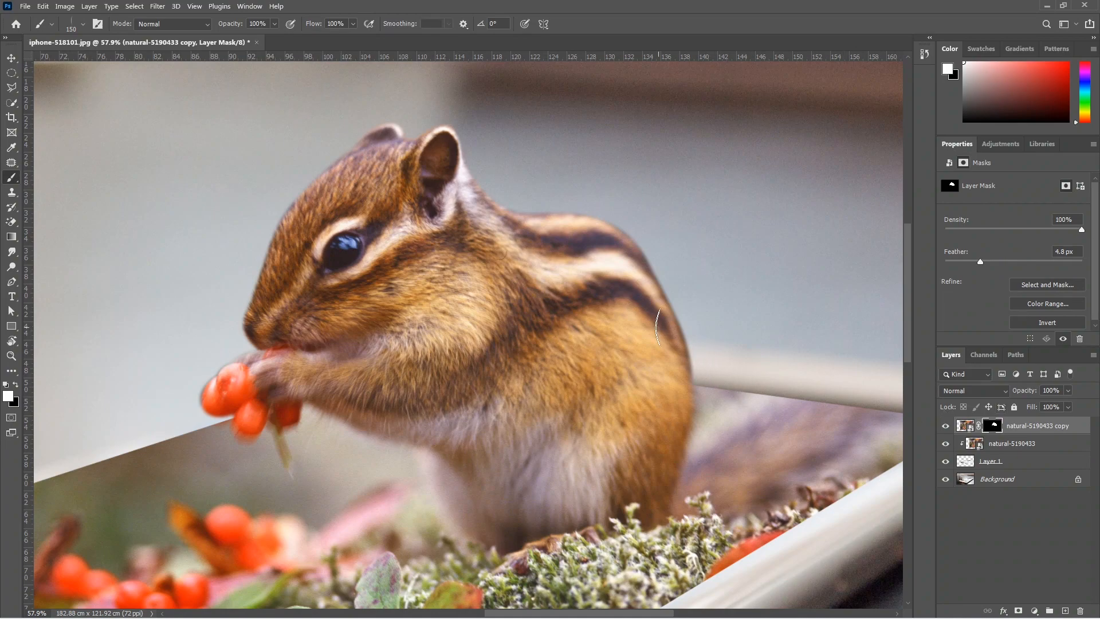
Duplicate the masked chipmunk layer.
key(ctrl+j)
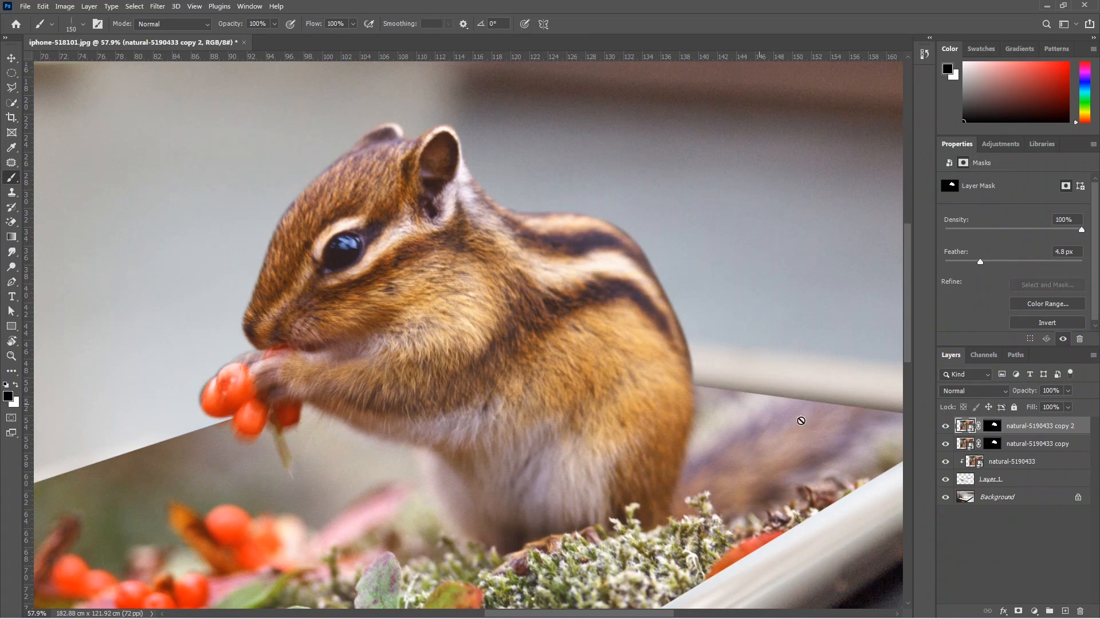
Fill the layer mask of the top chipmunk copy with black and set the mask's feather to 0 px.
click(991, 431)
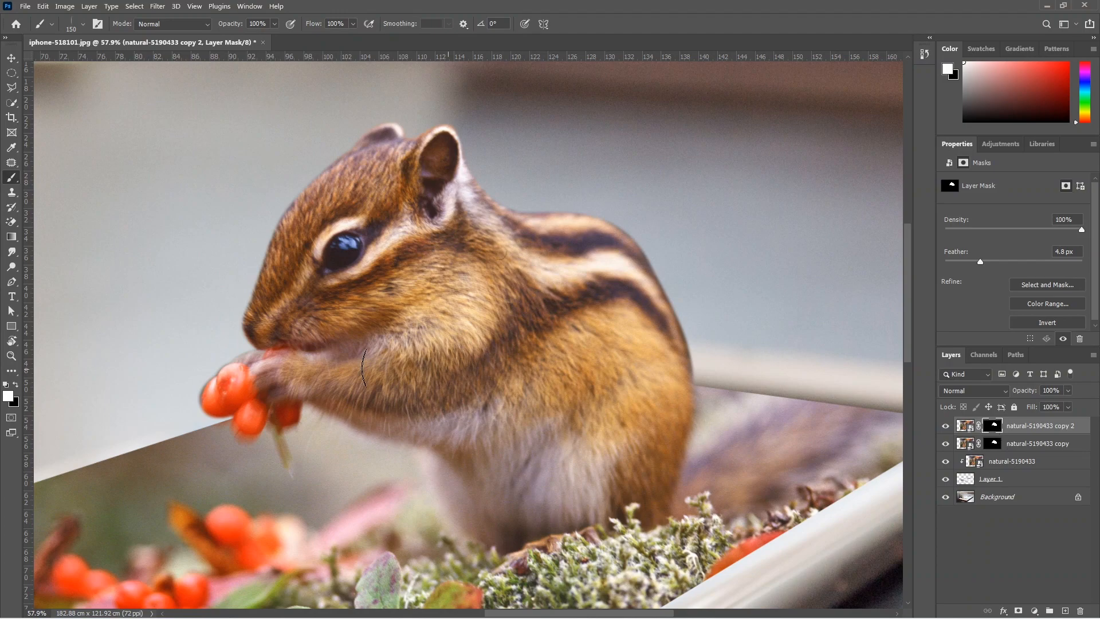
click(16, 383)
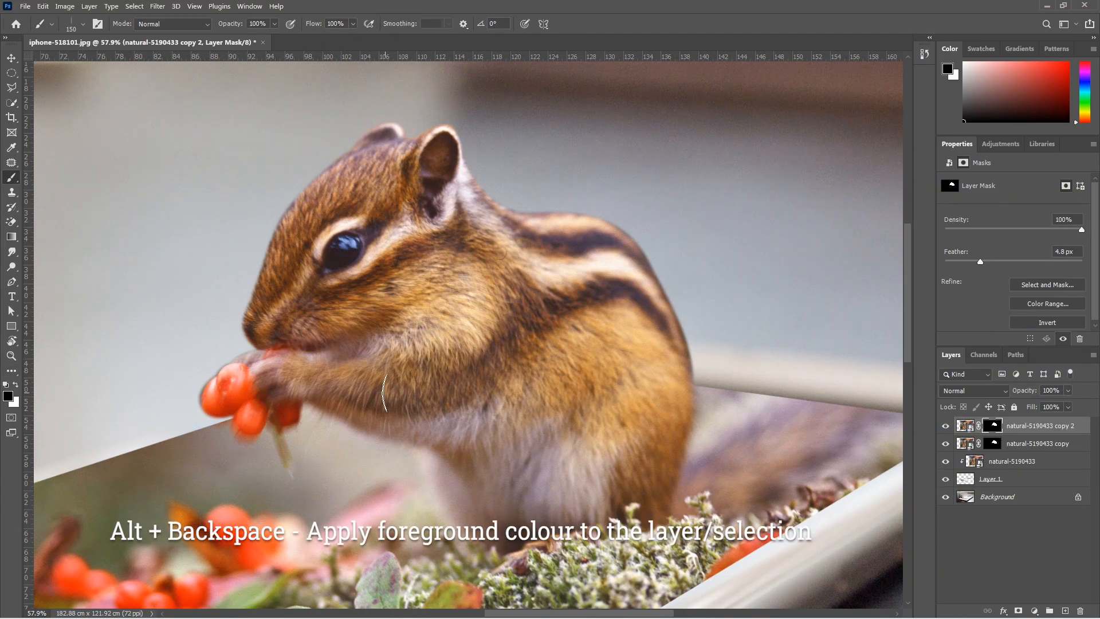
key(alt+BackSpace)
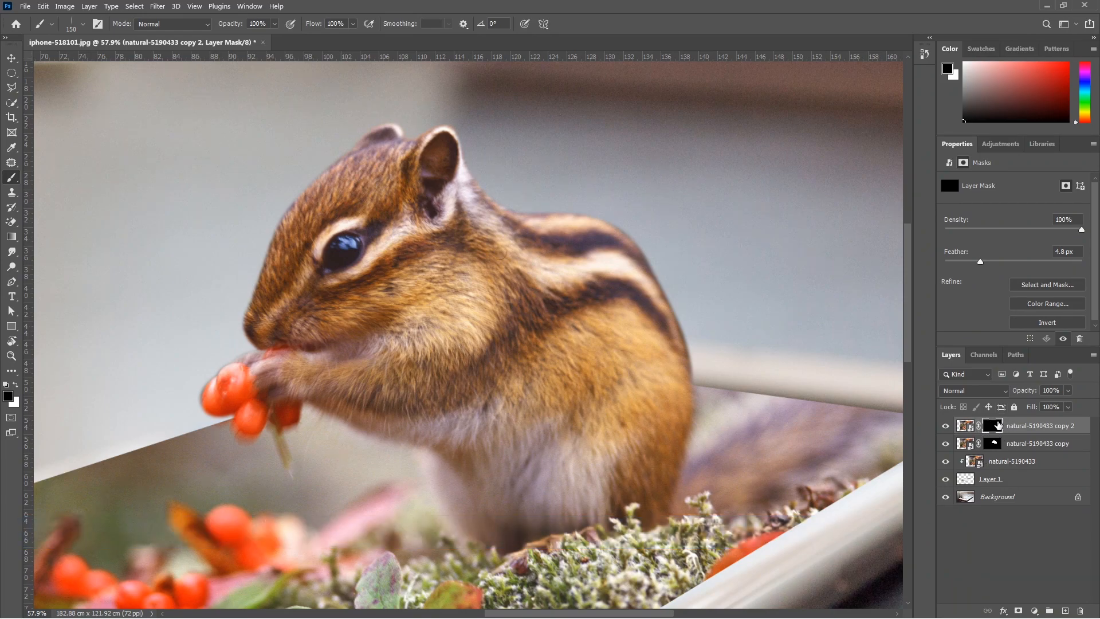
drag(685, 361, 680, 359)
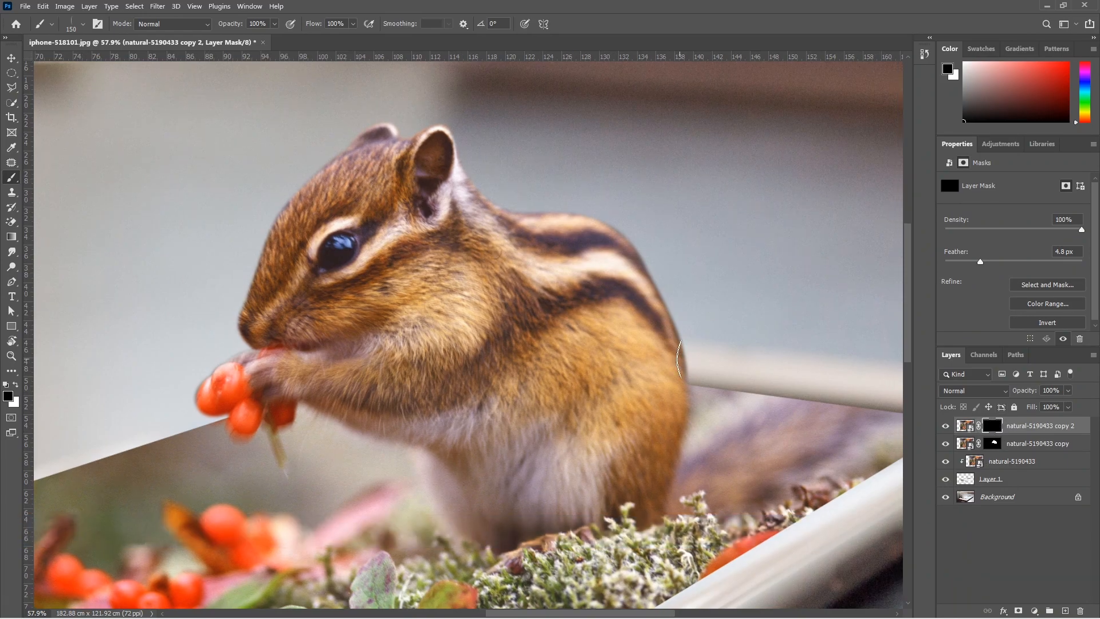
click(16, 384)
drag(980, 261, 942, 262)
Paint white fur strands around the chipmunk's back and head on the top copy's mask with a 125 to 150 px fur brush.
scroll(659, 310, up, 2)
key(bracketleft)
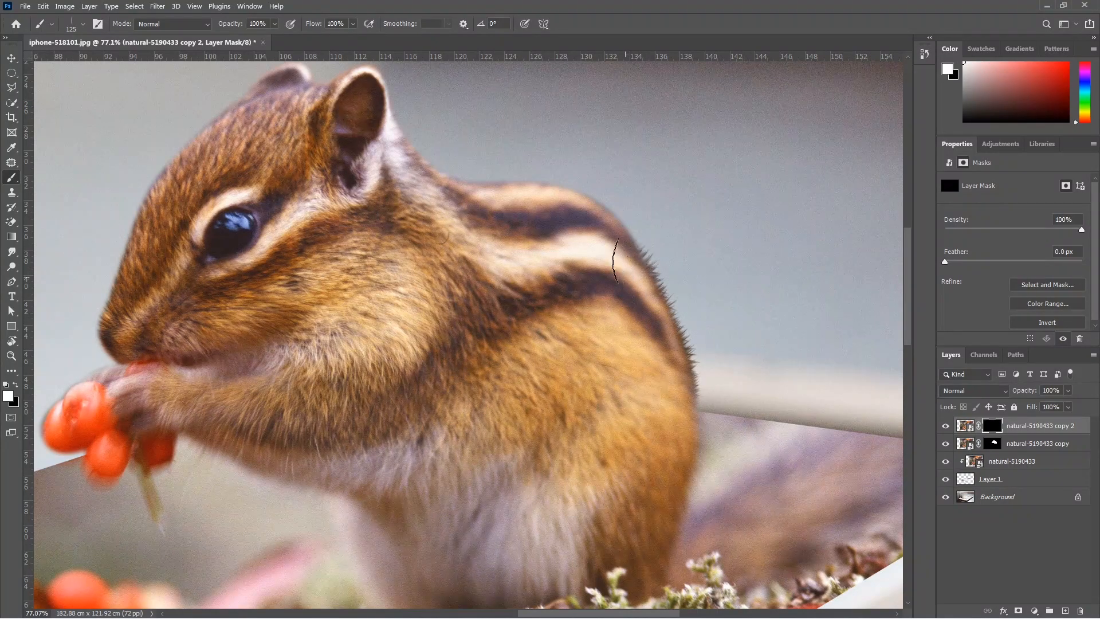
mouse_move(596, 241)
mouse_down()
mouse_move(555, 207)
mouse_move(446, 201)
mouse_move(401, 174)
mouse_move(381, 137)
mouse_move(326, 193)
mouse_move(356, 175)
mouse_move(264, 185)
mouse_move(274, 225)
mouse_move(215, 226)
mouse_up()
scroll(375, 140, up, 3)
key(space)
mouse_move(237, 272)
mouse_down()
mouse_move(321, 229)
mouse_move(258, 232)
mouse_move(192, 388)
mouse_up()
scroll(275, 327, down, 3)
scroll(281, 321, up, 3)
key(])
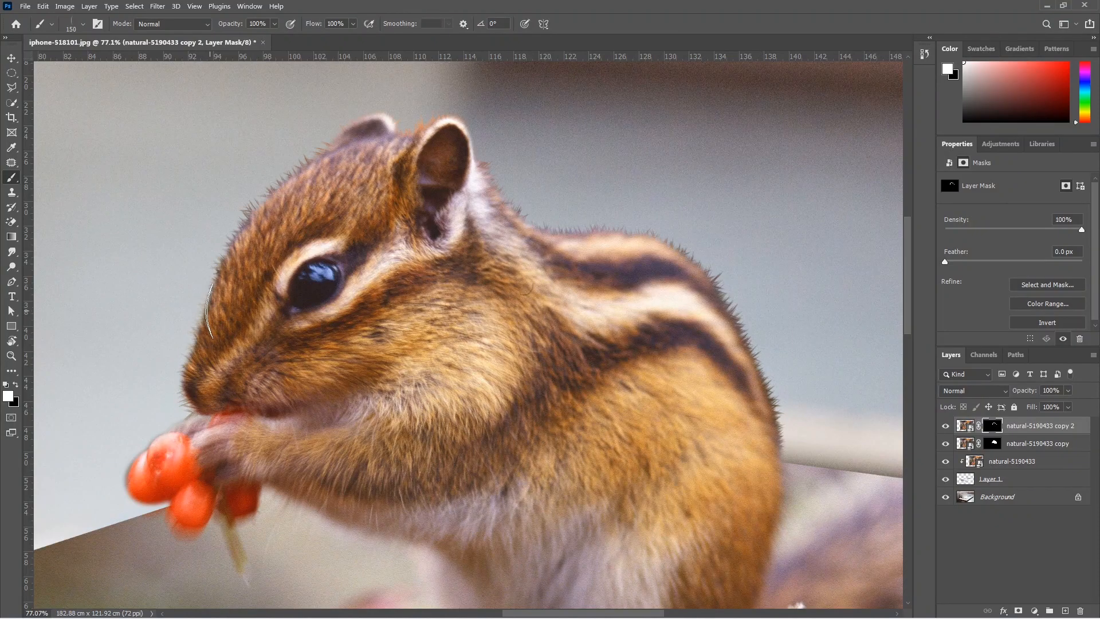
mouse_move(116, 221)
mouse_down()
mouse_move(146, 267)
mouse_move(122, 202)
mouse_move(157, 290)
mouse_move(140, 210)
mouse_move(177, 314)
mouse_move(203, 317)
mouse_move(206, 183)
mouse_up()
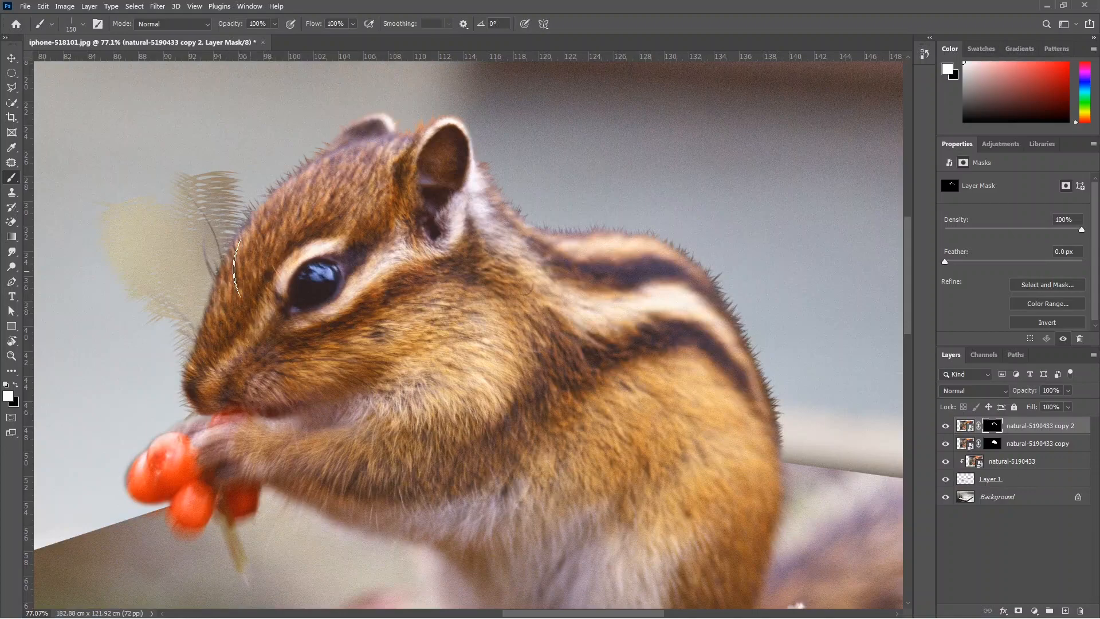
key(ctrl+z)
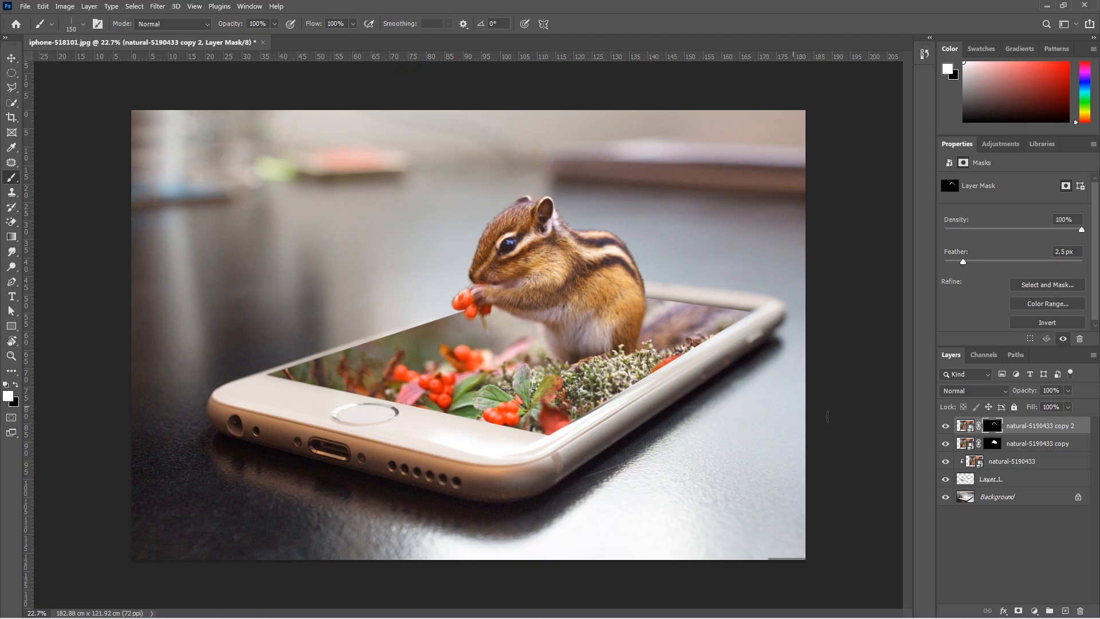
Add a layer mask to Layer 1 and choose the Soft Round Pressure Size brush.
click(1006, 482)
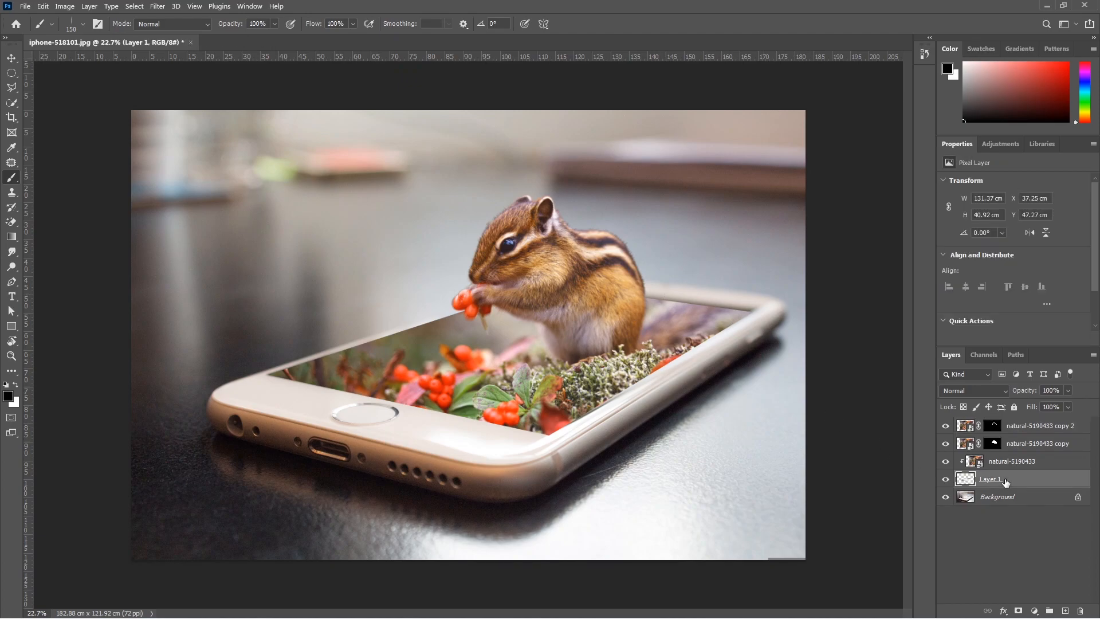
click(1018, 611)
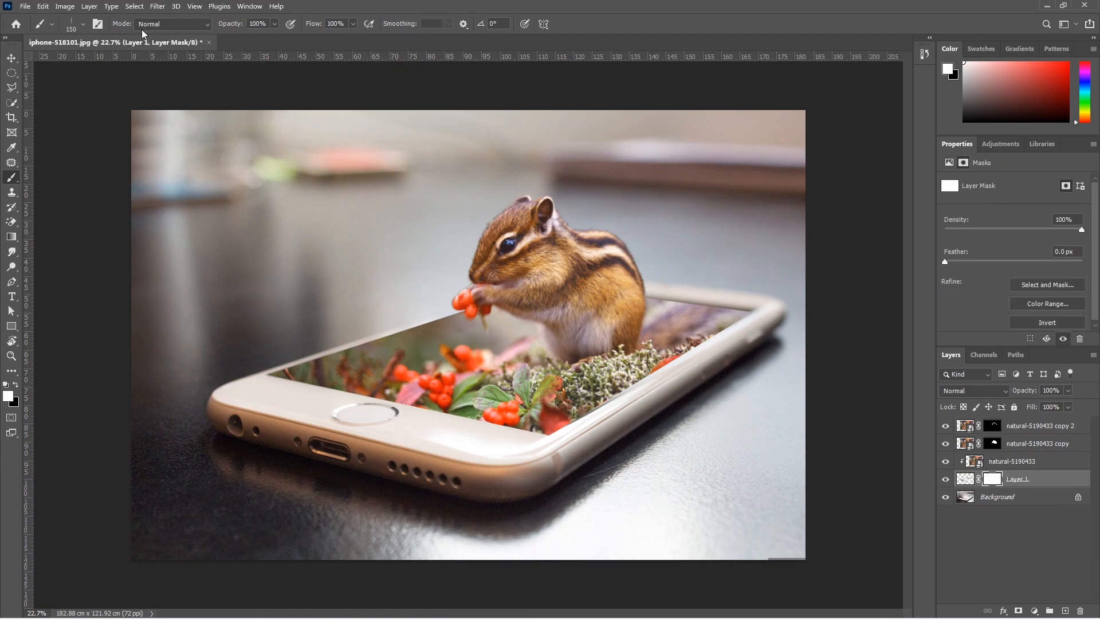
click(83, 25)
click(42, 134)
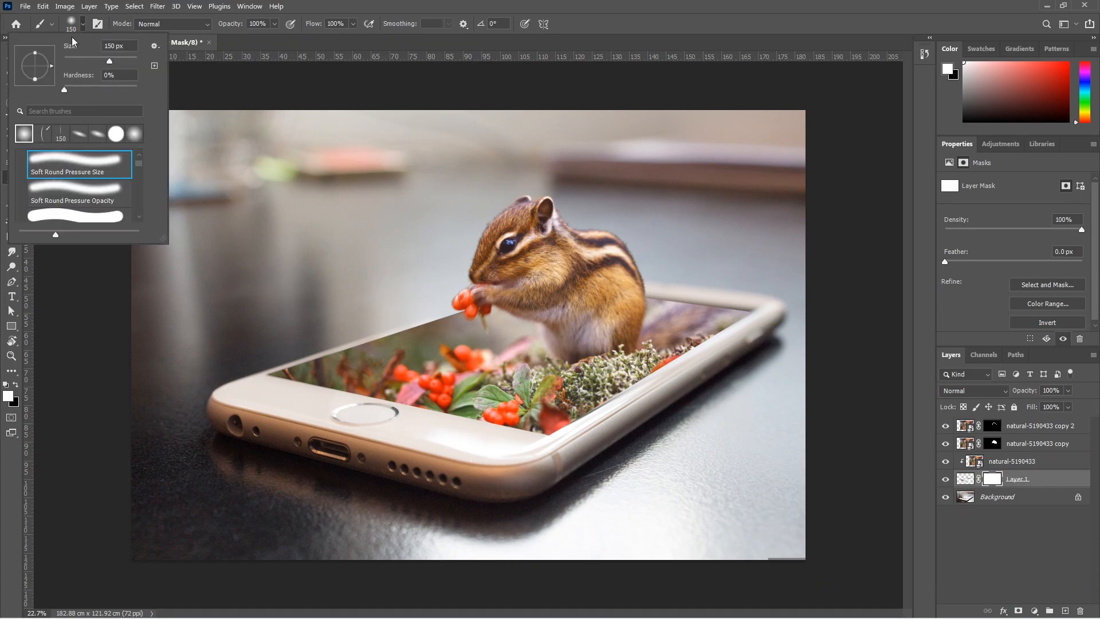
Paint black on Layer 1's mask with a 300 px brush to fade the photo along the phone screen's far edge.
key(x)
key(bracketright)
key(bracketright)
key(bracketright)
key(bracketright)
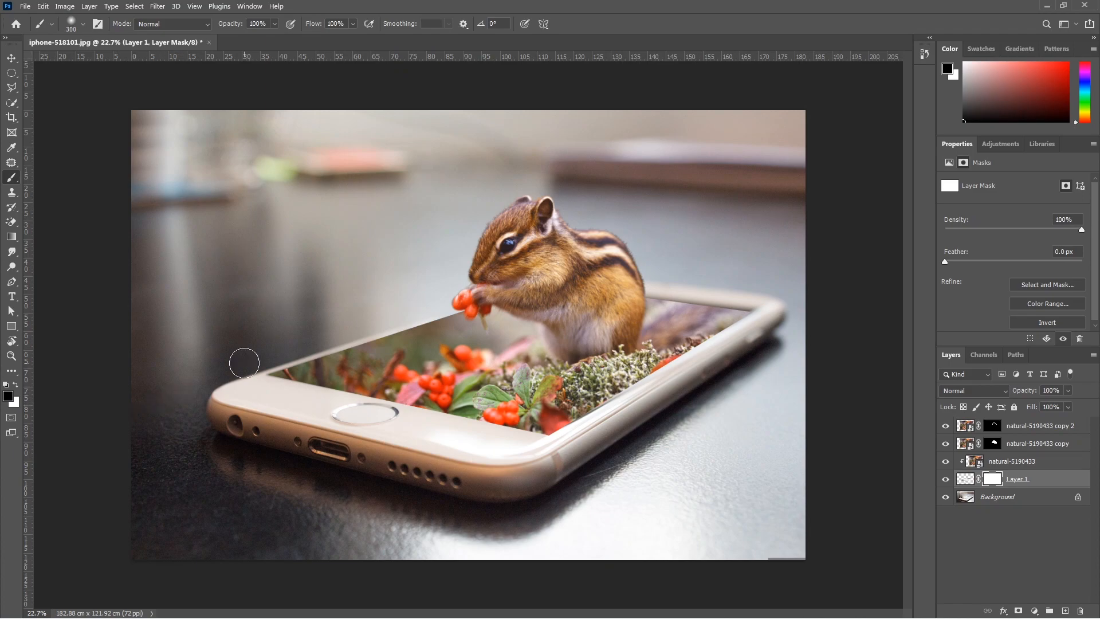
mouse_move(254, 370)
mouse_down()
mouse_move(270, 351)
mouse_move(510, 287)
mouse_move(307, 339)
mouse_move(514, 294)
mouse_up()
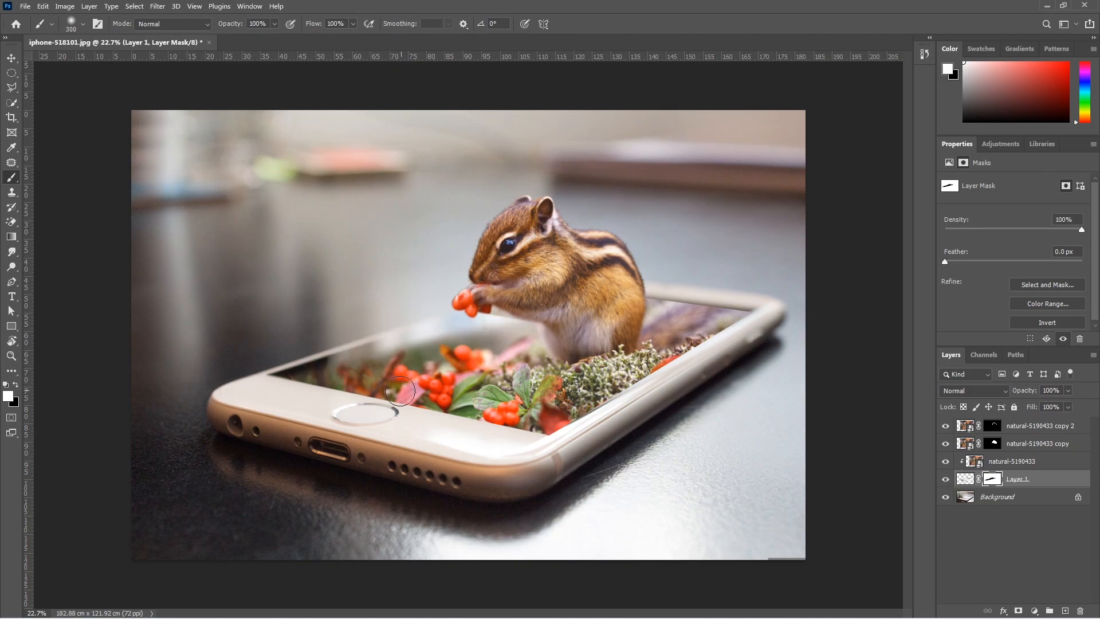
key(bracketright)
key(bracketright)
key(bracketright)
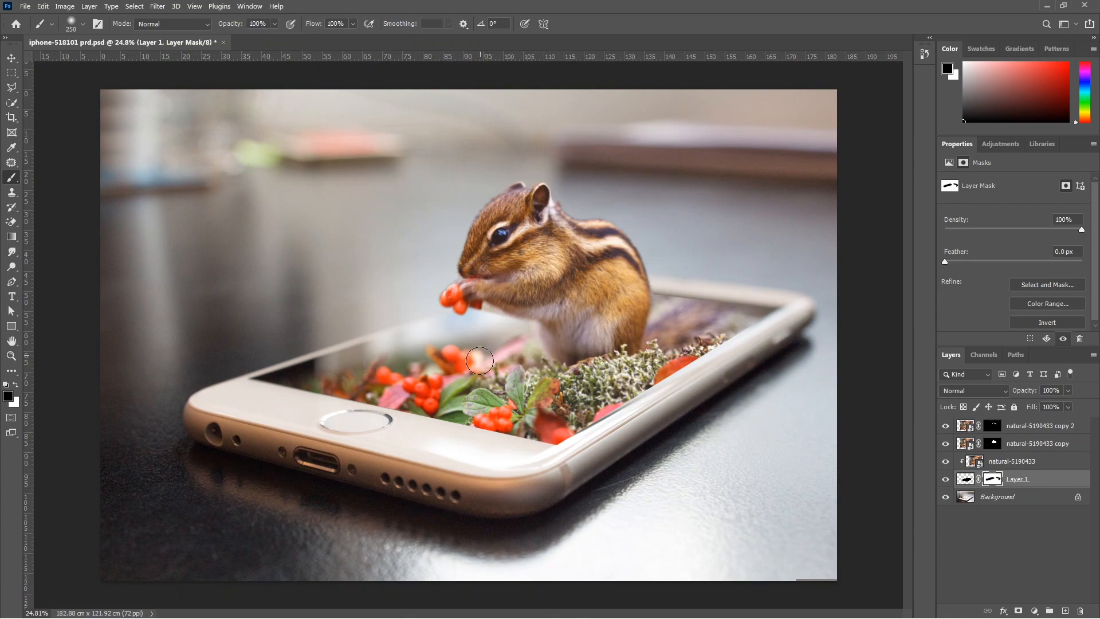
Create a new layer above the natural-5190433 photo and flatten the soft round brush tip into a thin horizontal ellipse.
click(1011, 466)
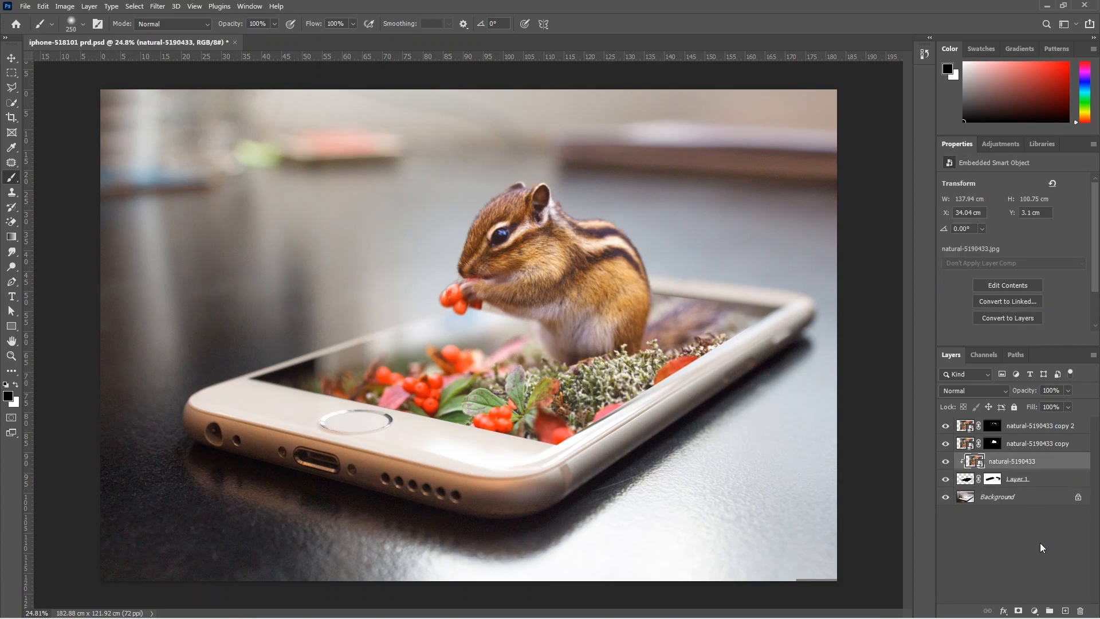
click(1064, 612)
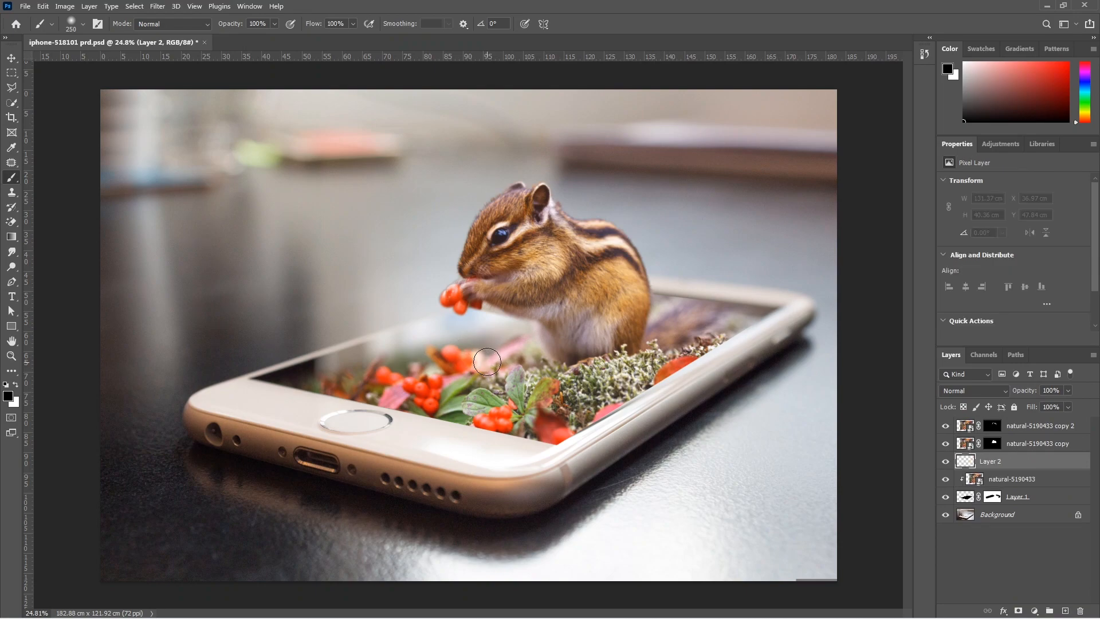
click(83, 25)
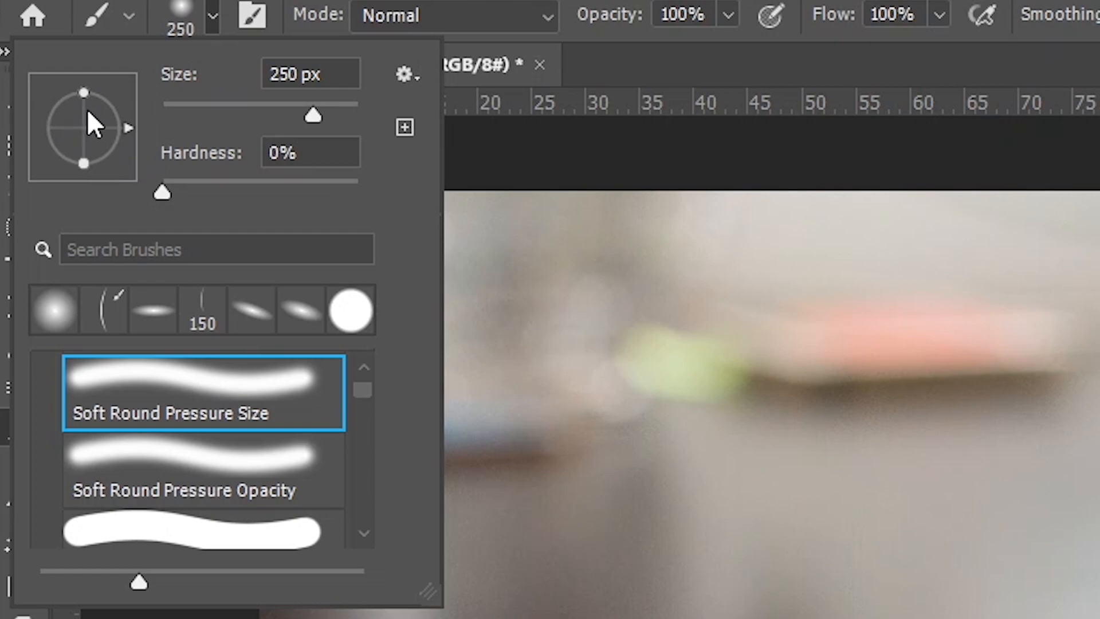
drag(83, 165, 85, 137)
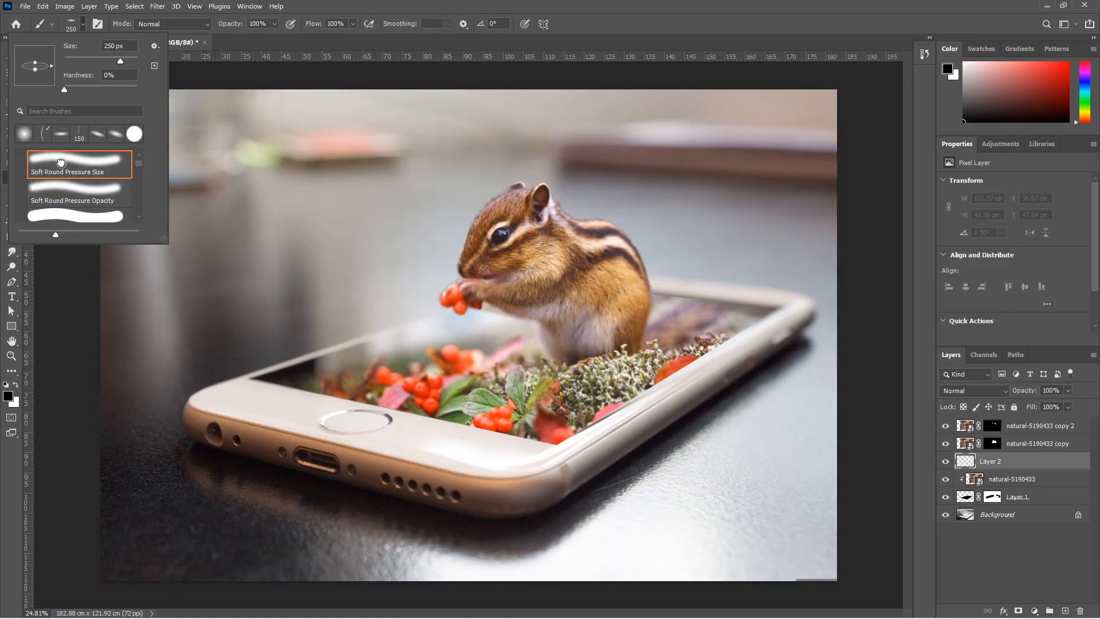
click(60, 162)
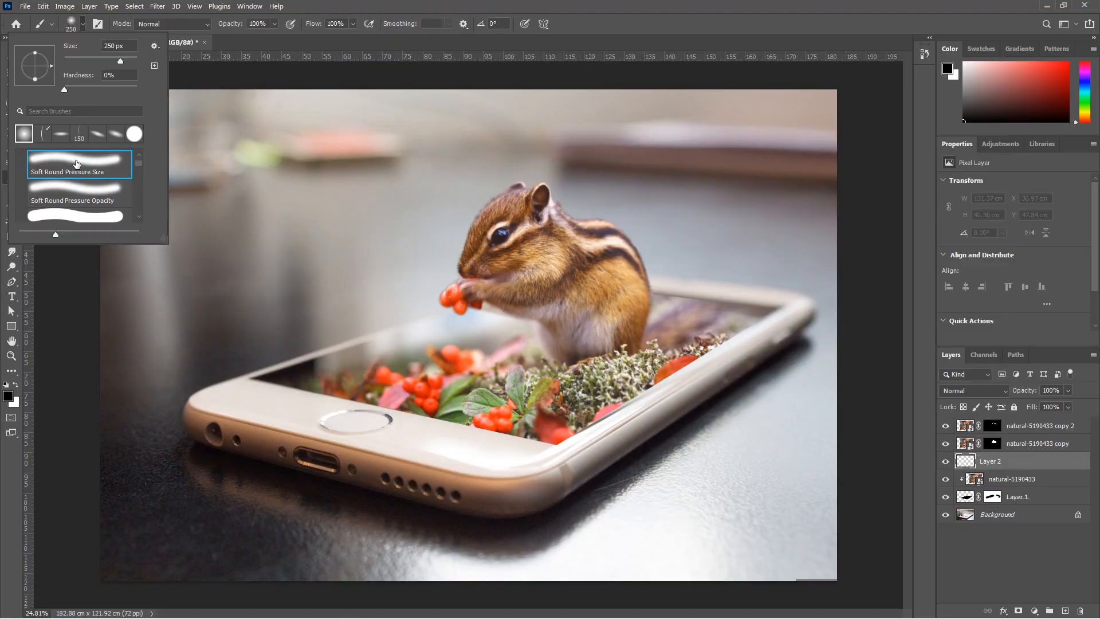
click(64, 90)
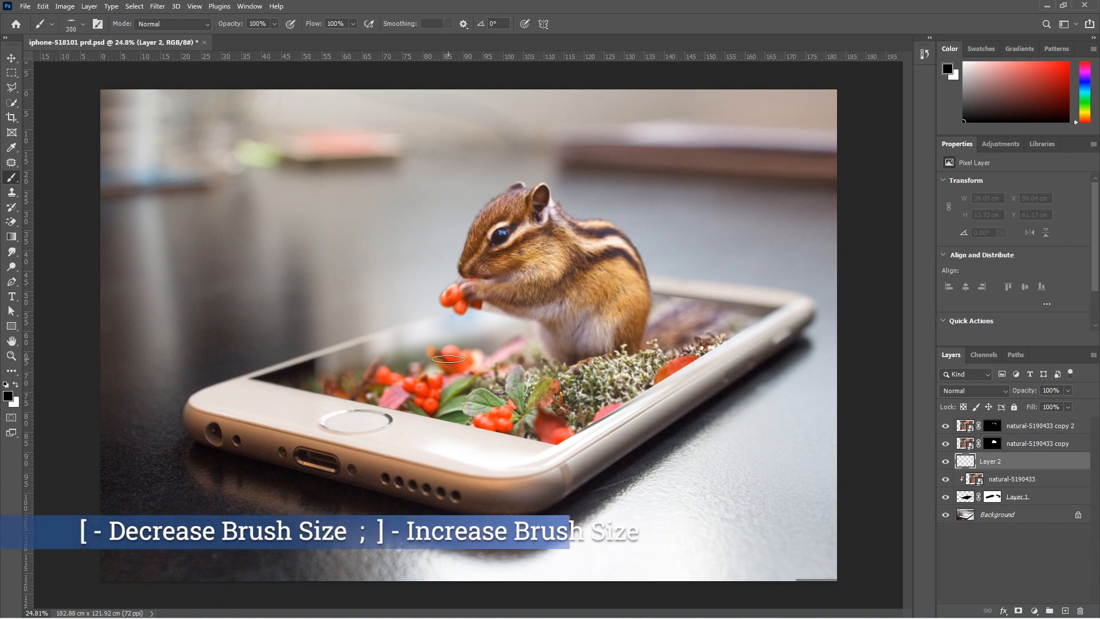
Paint a black shadow beneath the chipmunk with the flattened brush at 900 px and 66% opacity.
key(bracketright)
key(bracketright)
key(bracketright)
key(bracketright)
key(bracketright)
key(bracketright)
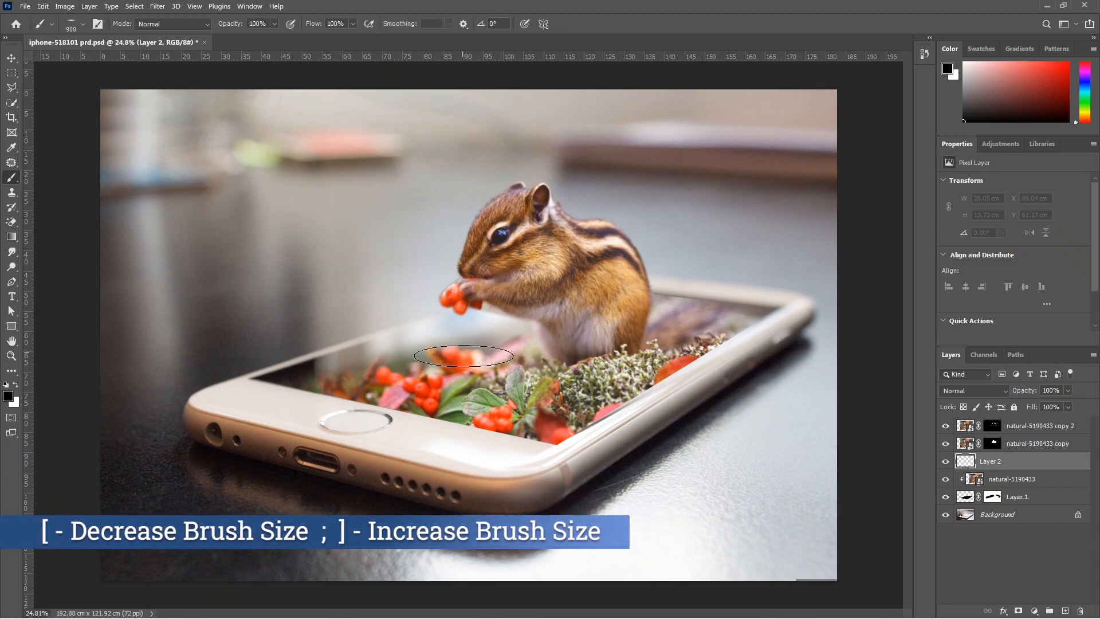
click(276, 24)
drag(268, 40, 256, 37)
click(274, 25)
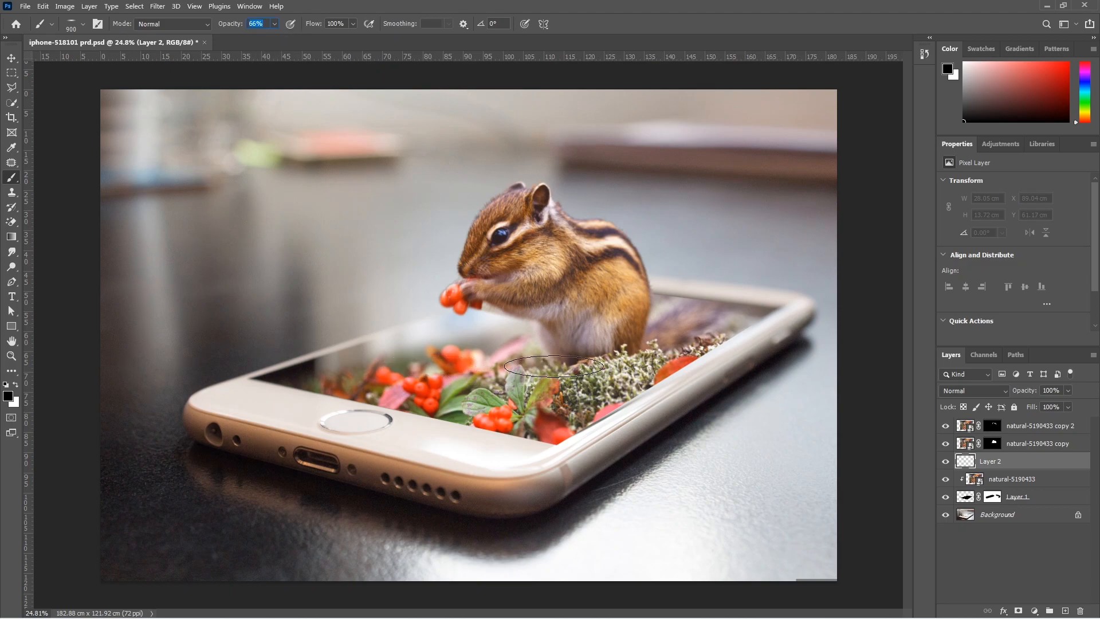
mouse_move(555, 366)
mouse_down()
mouse_move(598, 370)
mouse_move(614, 357)
mouse_move(533, 364)
mouse_move(542, 378)
mouse_move(588, 382)
mouse_move(636, 346)
mouse_move(622, 364)
mouse_move(590, 371)
mouse_move(560, 356)
mouse_move(608, 372)
mouse_move(551, 380)
mouse_move(544, 350)
mouse_move(580, 352)
mouse_move(465, 374)
mouse_move(632, 384)
mouse_move(461, 379)
mouse_move(548, 383)
mouse_move(679, 320)
mouse_move(628, 374)
mouse_move(540, 369)
mouse_move(567, 369)
mouse_move(523, 352)
mouse_move(649, 351)
mouse_move(520, 397)
mouse_up()
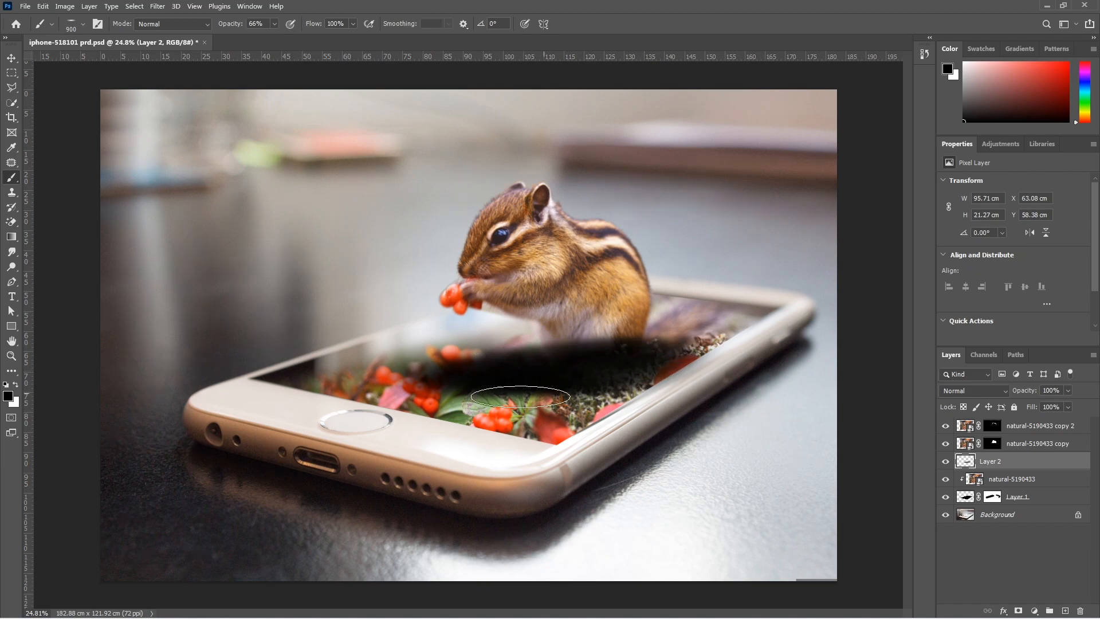
Blur the shadow layer with a Gaussian Blur of 84.1 pixels radius.
click(157, 6)
mouse_move(184, 155)
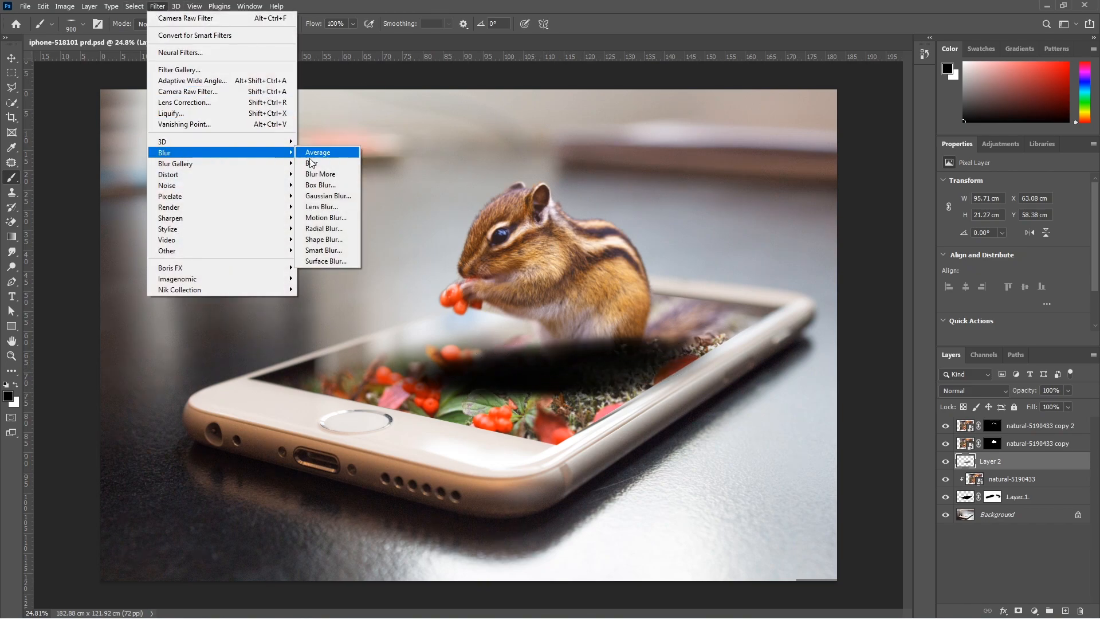
click(330, 195)
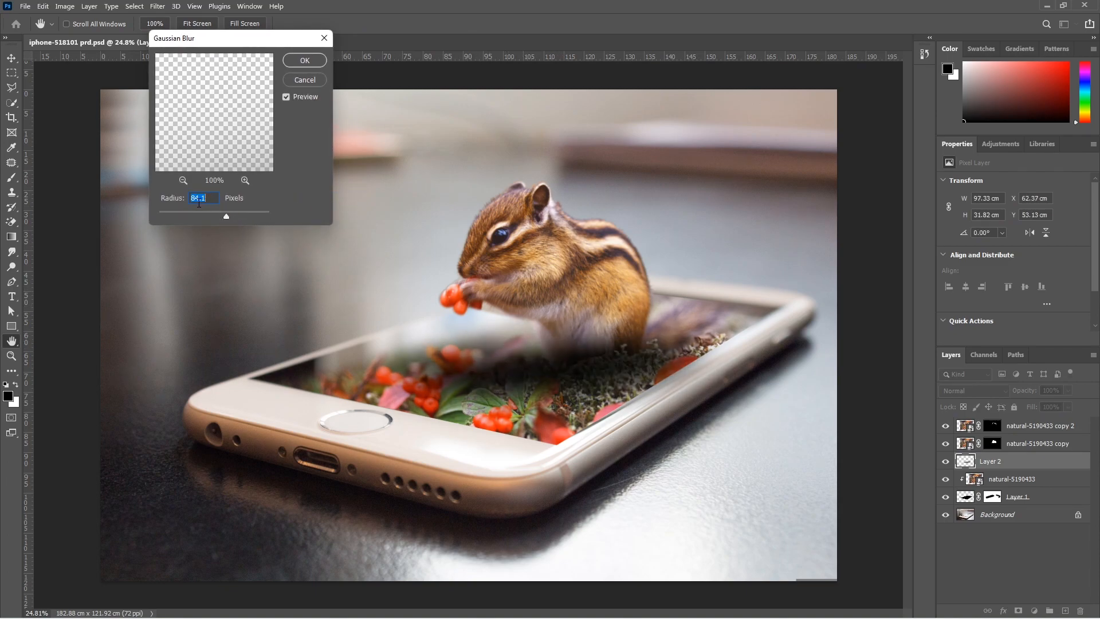
click(297, 60)
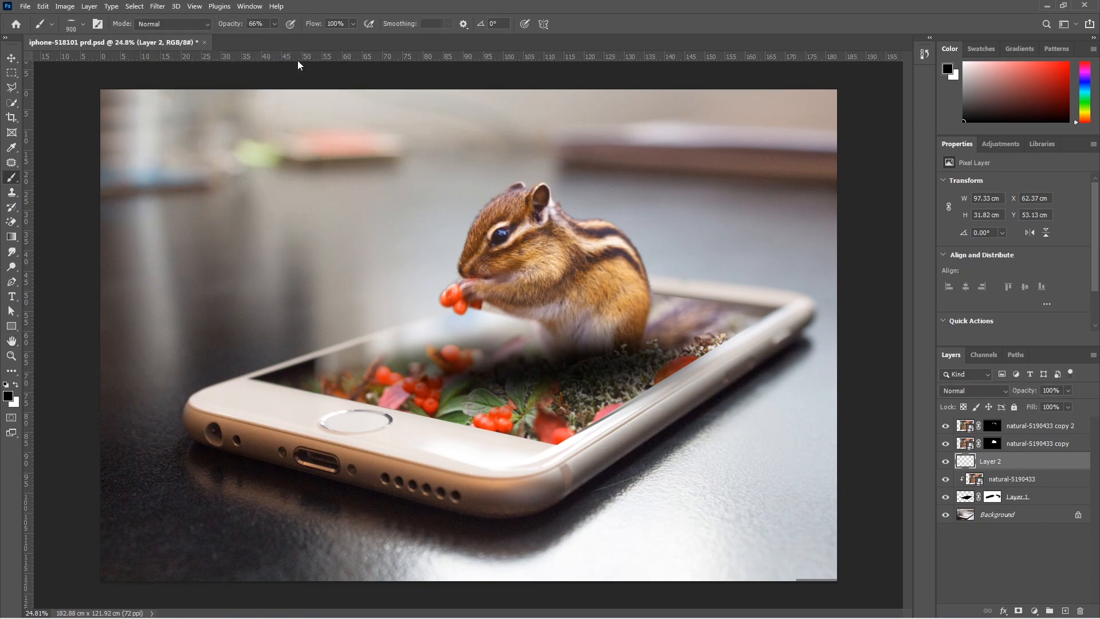
Reduce the shadow layer's opacity to 80% and compare the image with the shadow hidden and shown.
click(1068, 391)
drag(1069, 404, 1058, 404)
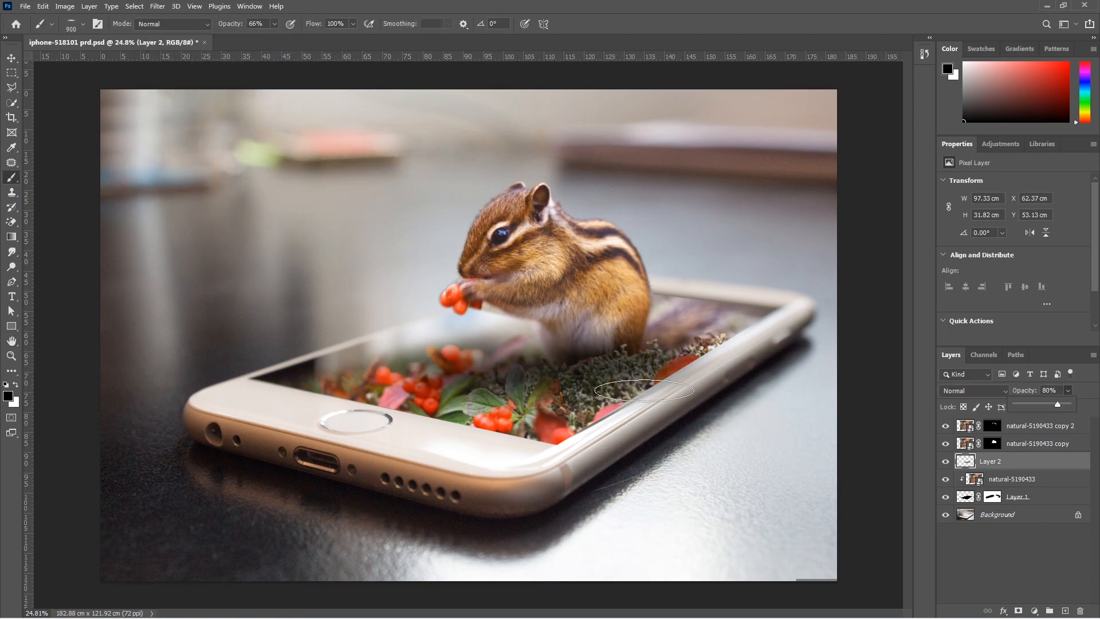
click(946, 462)
click(946, 462)
click(946, 462)
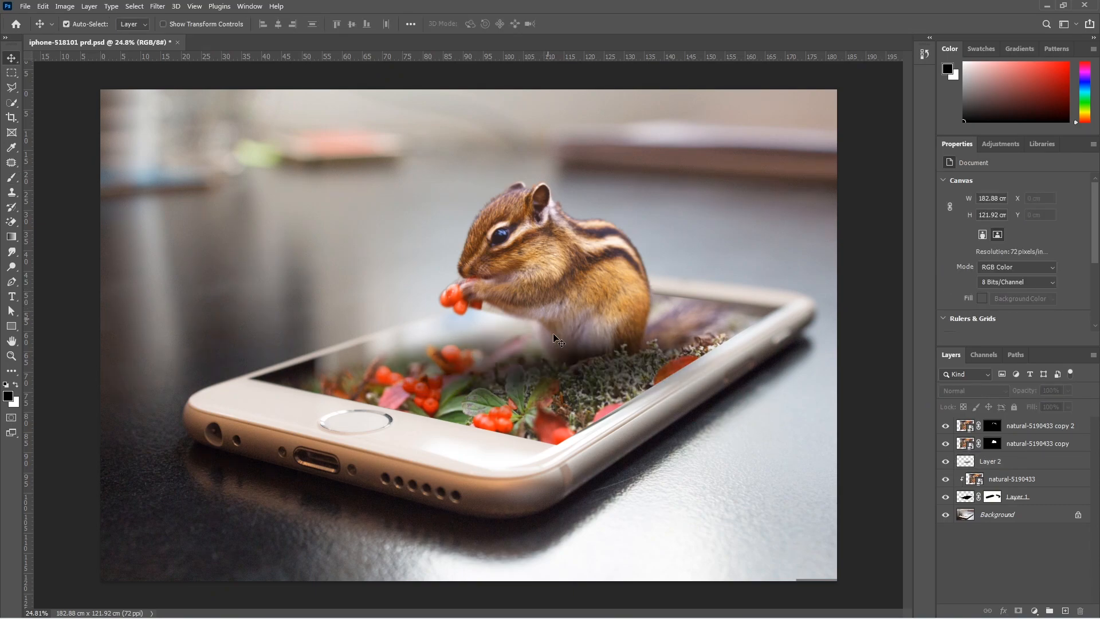
Create a new layer above all others and outline a narrow strip along the phone screen's near long edge with the Polygonal Lasso.
click(1021, 427)
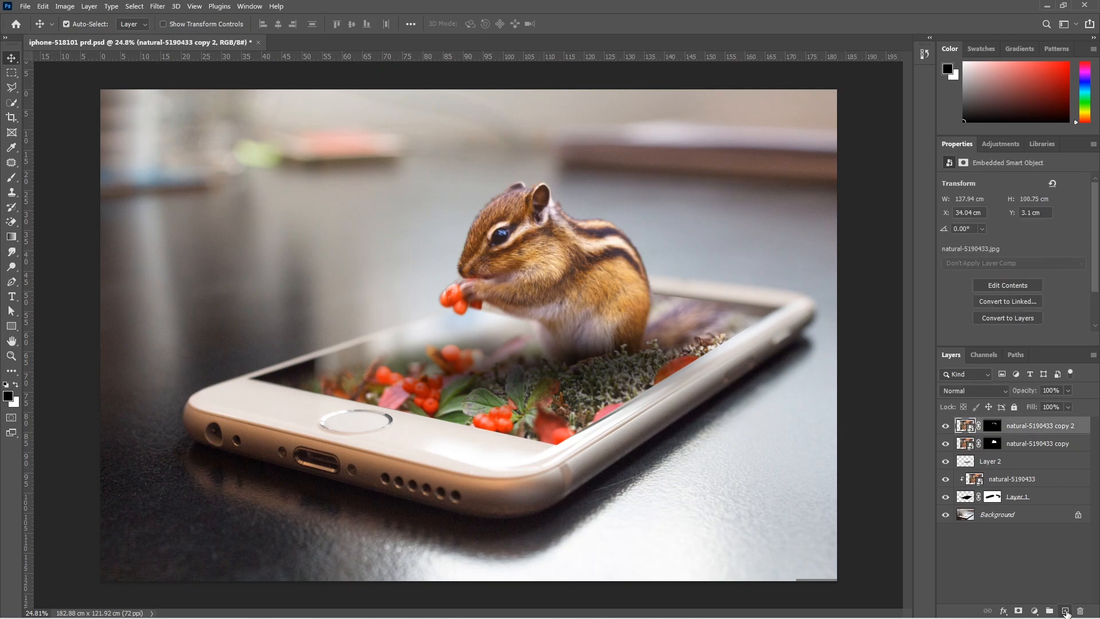
click(1066, 611)
click(11, 87)
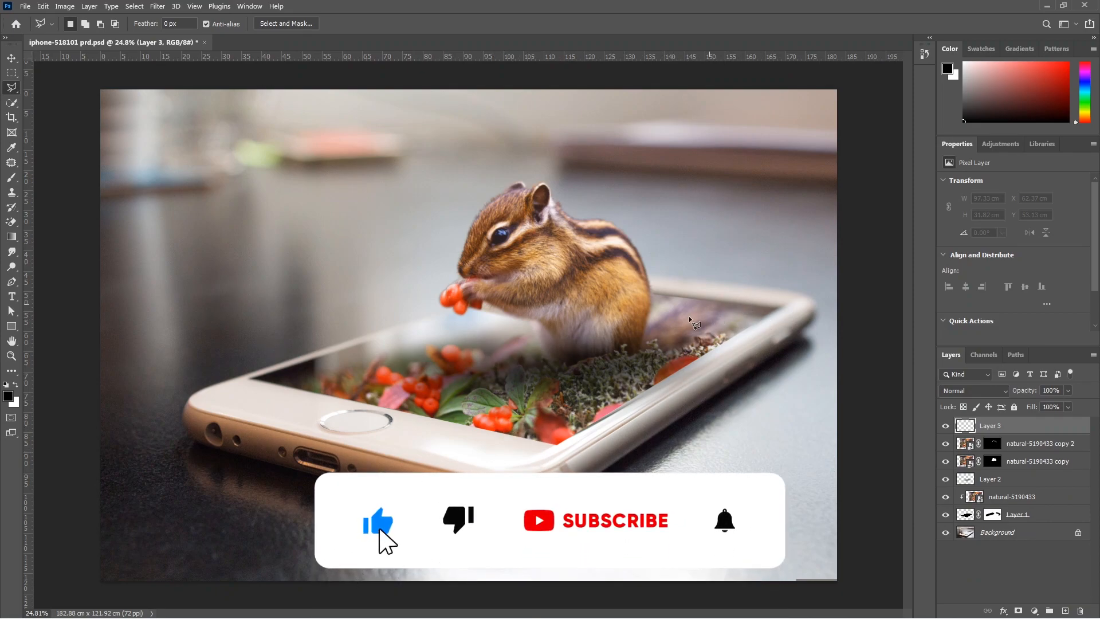
click(507, 433)
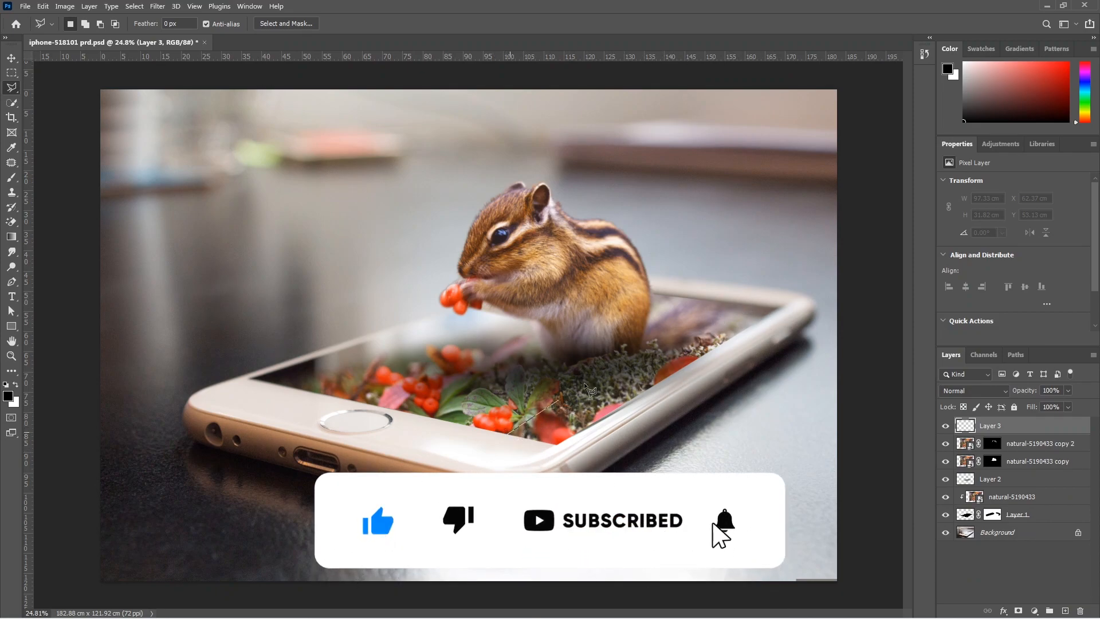
click(734, 302)
click(777, 309)
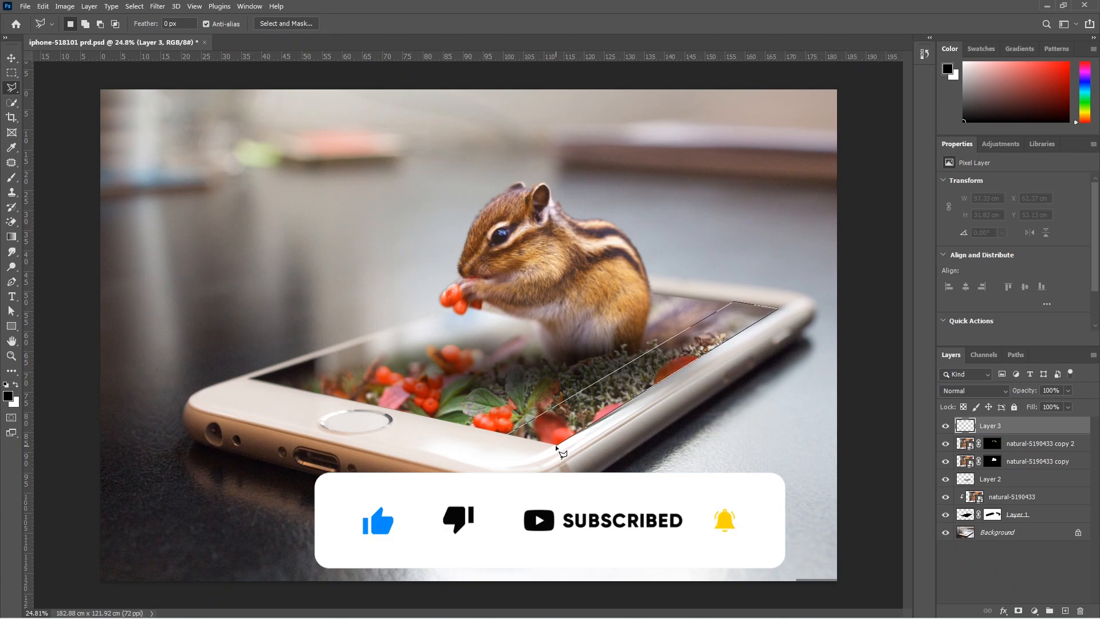
double_click(559, 444)
Set up a white-to-transparent gradient from the Foreground to Transparent preset, with the first colour stop white and the end stop at 0% opacity.
click(13, 238)
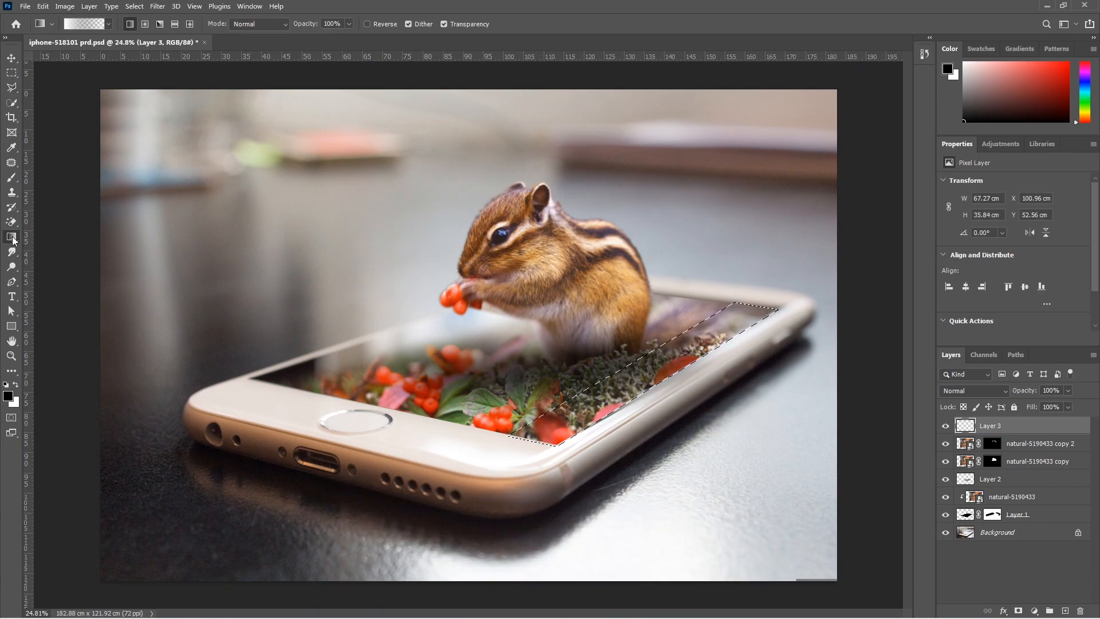
click(84, 24)
click(692, 201)
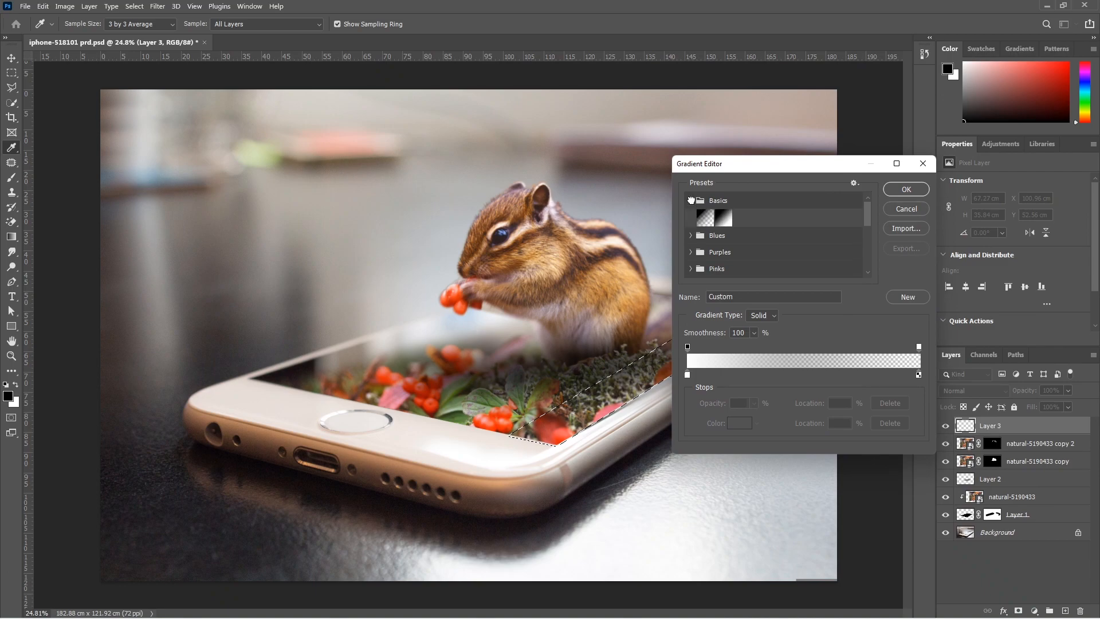
click(706, 218)
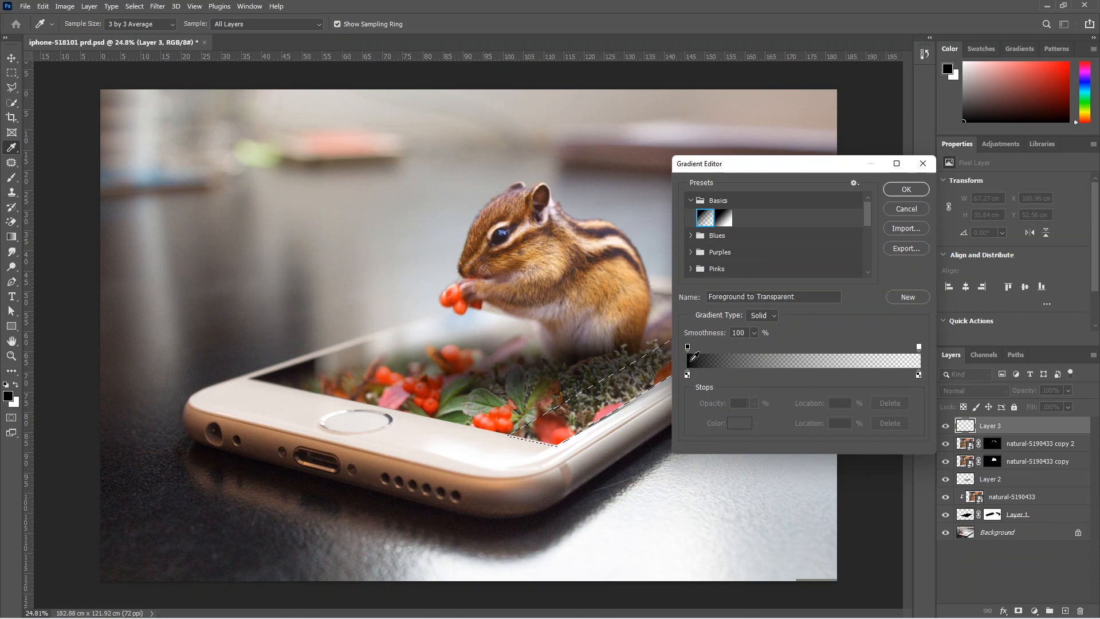
double_click(687, 375)
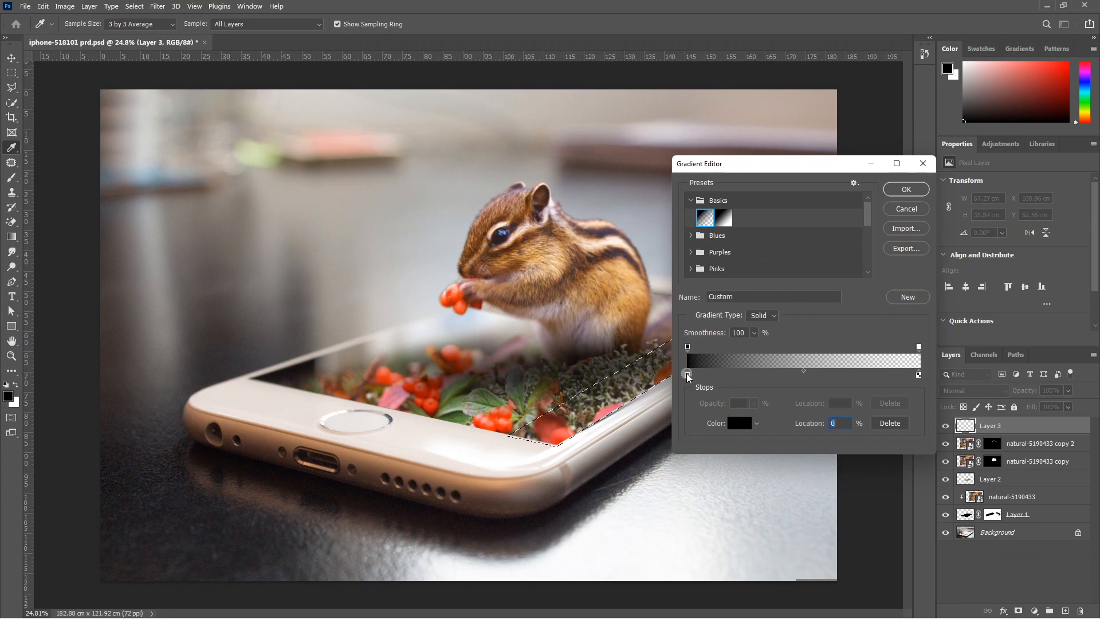
text(ff0000)
drag(239, 296, 240, 261)
drag(218, 287, 235, 266)
click(338, 267)
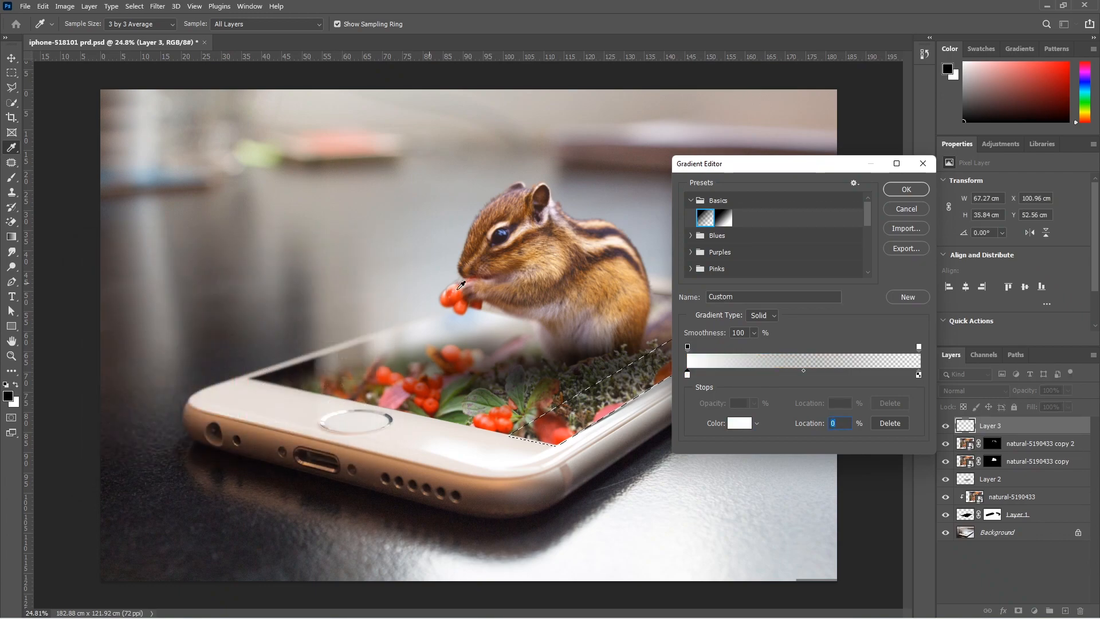
click(919, 346)
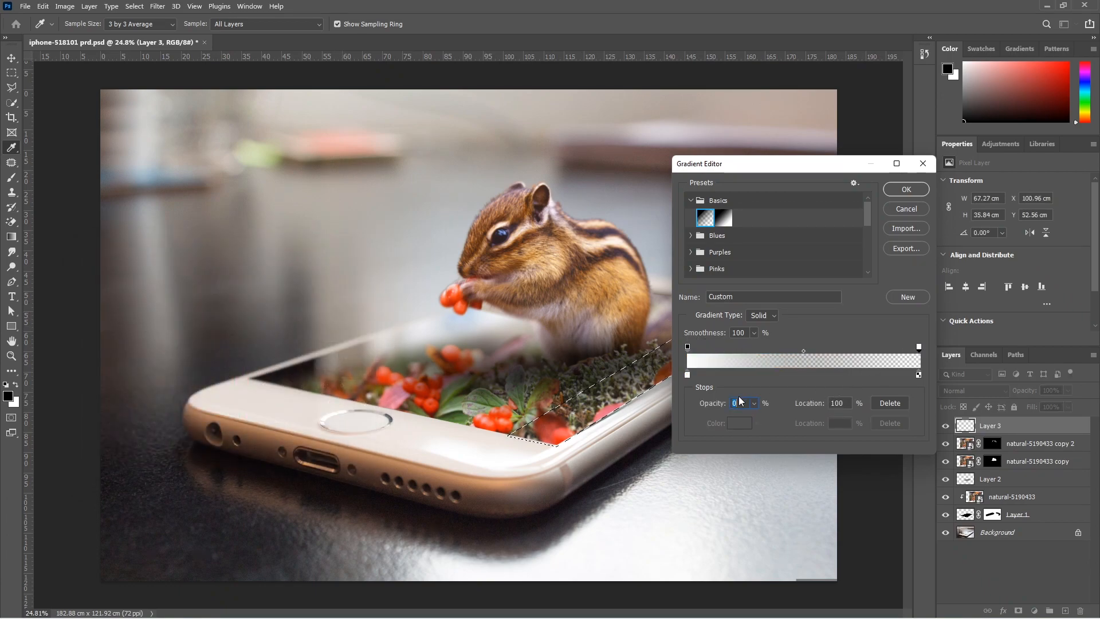
click(906, 189)
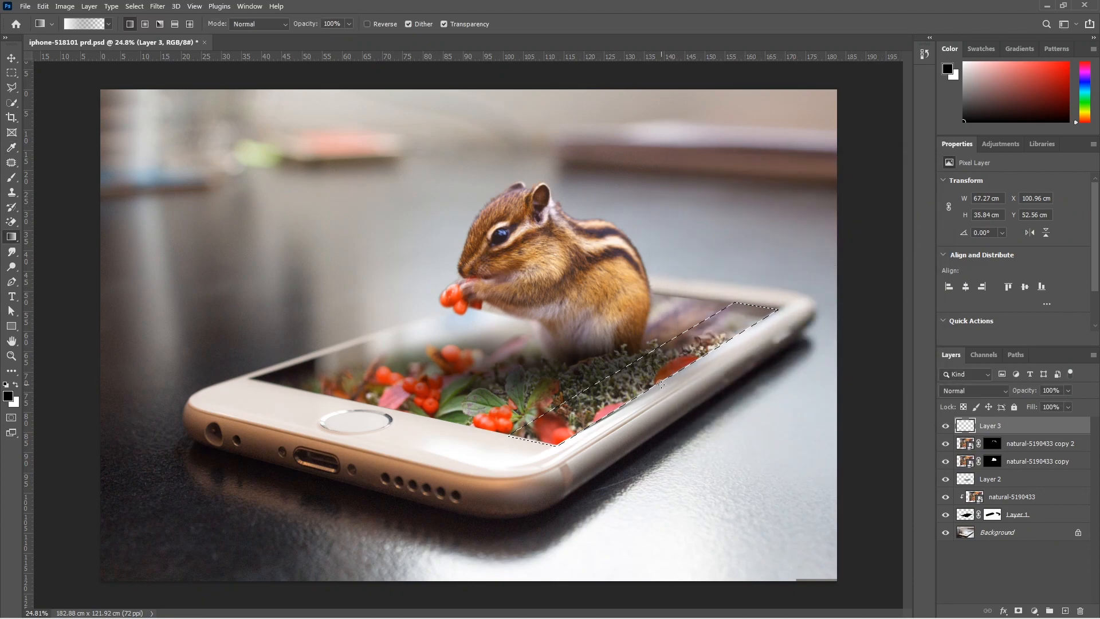
Fill the selected strip with the white gradient fading inward from the phone's edge and soften it with a Gaussian Blur of 72.6 pixels radius.
drag(638, 355, 638, 357)
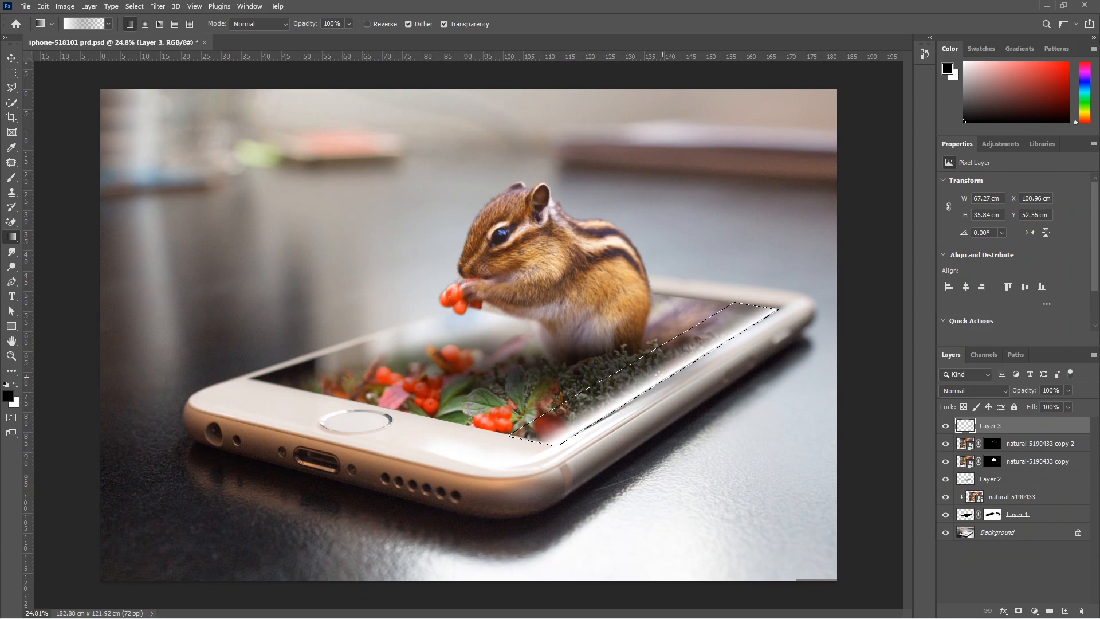
key(ctrl+d)
click(159, 6)
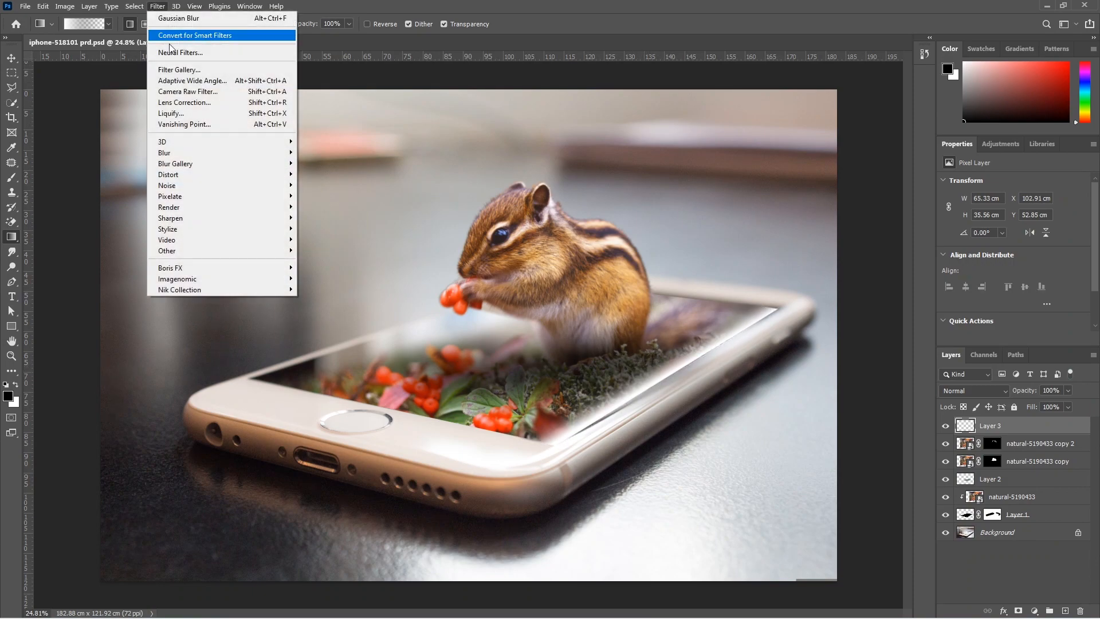
mouse_move(263, 153)
click(341, 201)
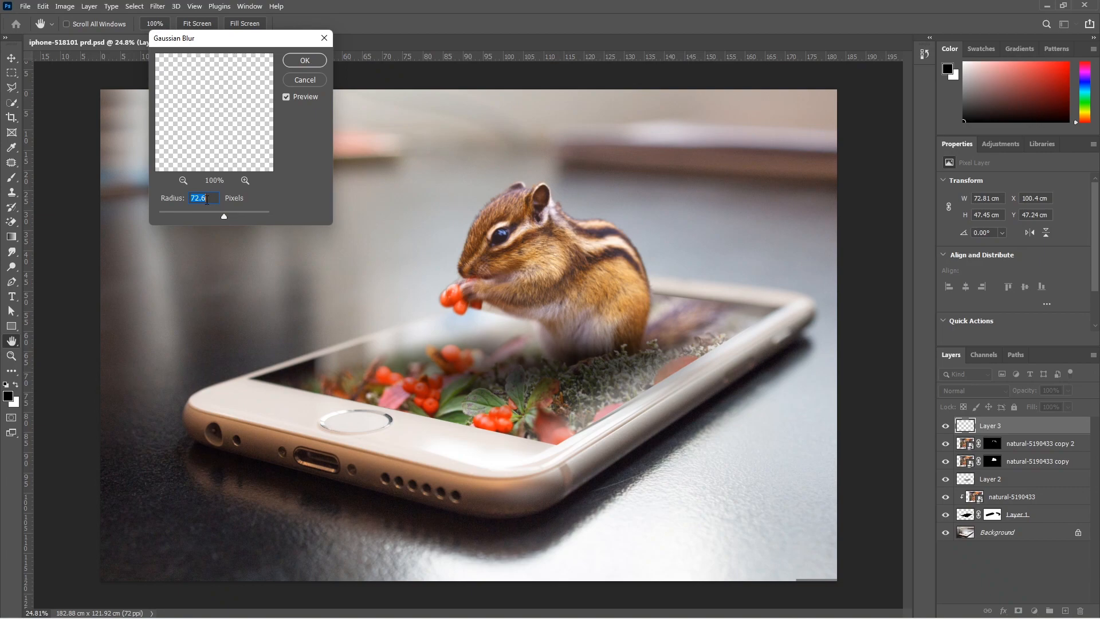
click(304, 61)
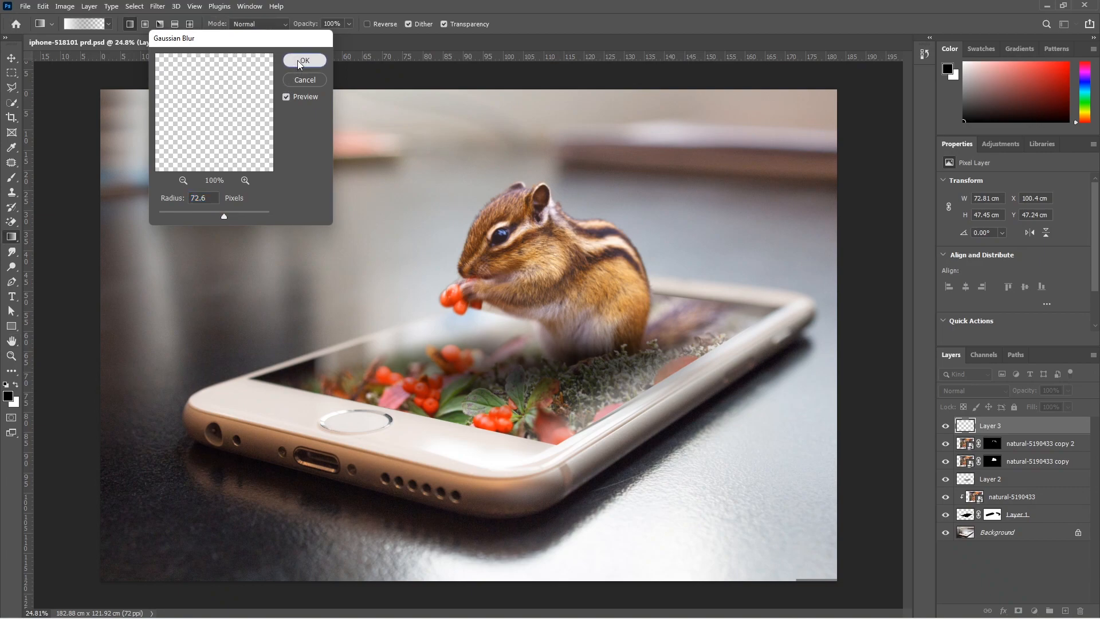
Duplicate the blurred highlight, fit the copy along the screen's far long edge at about 78 × 38 cm, and place it beneath natural-5190433 copy.
key(v)
key(ctrl+j)
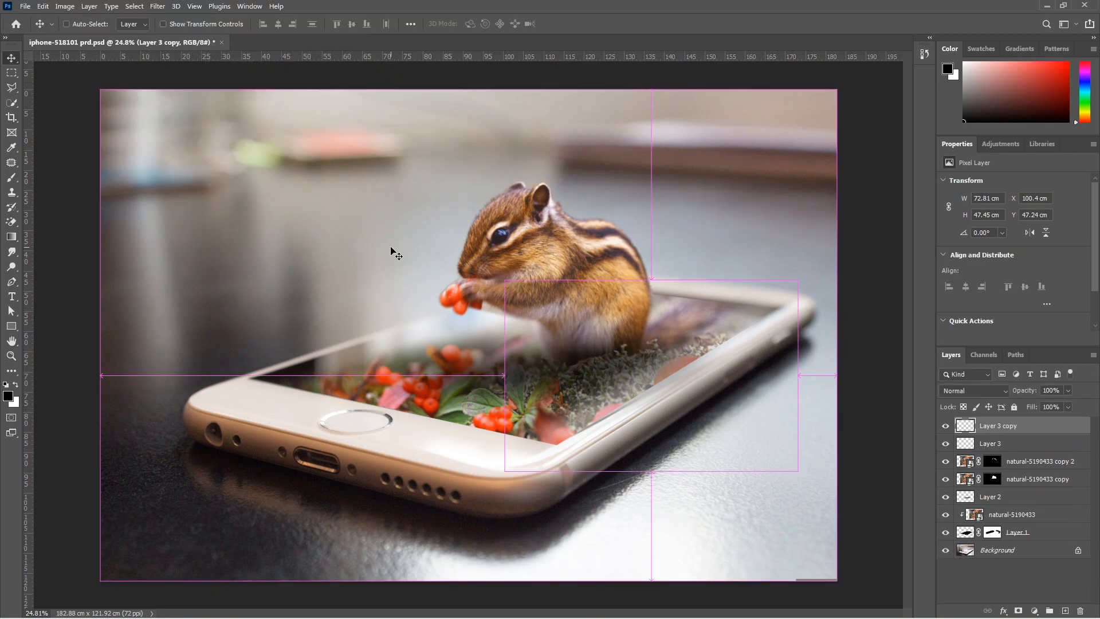
drag(596, 401, 349, 339)
key(ctrl+t)
drag(548, 210, 572, 236)
mouse_move(428, 290)
mouse_down()
mouse_move(445, 308)
mouse_move(434, 310)
mouse_up()
key(Return)
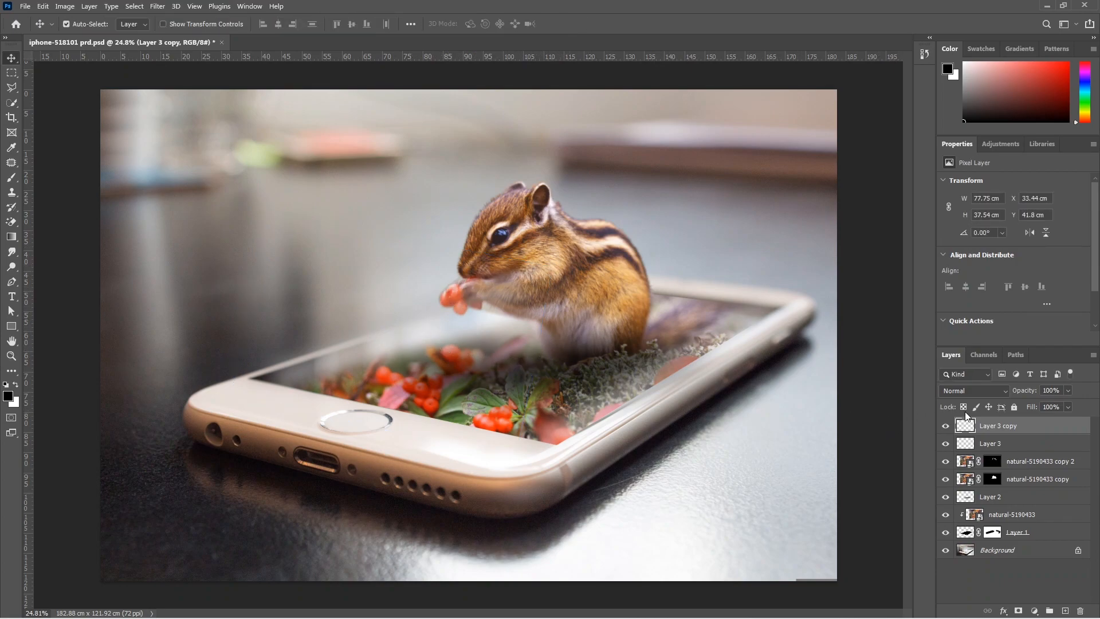
drag(994, 427, 1008, 488)
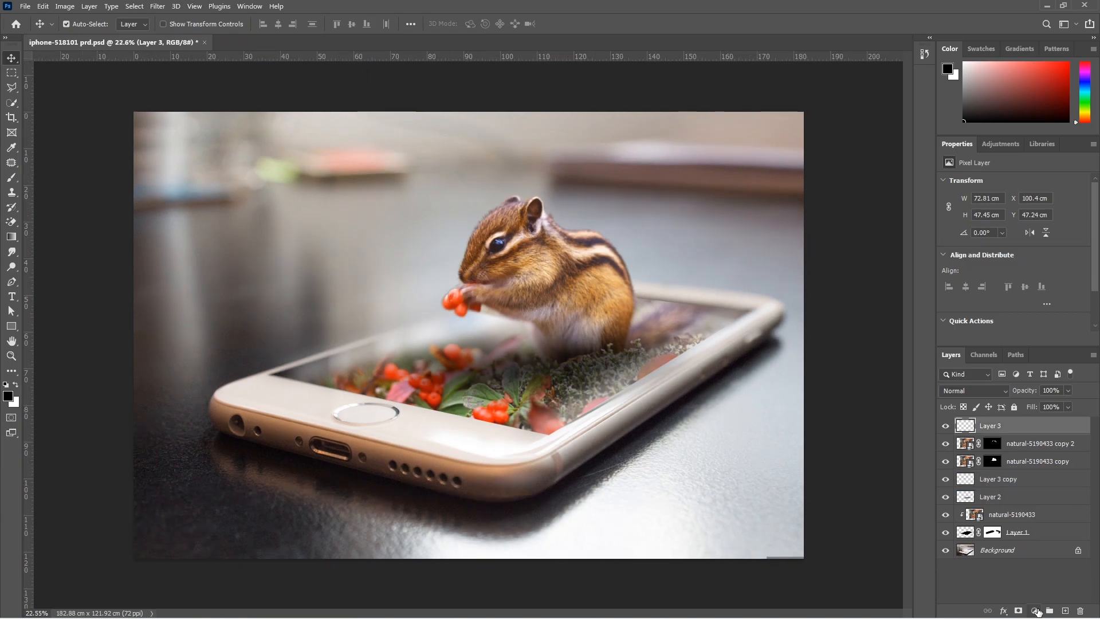
Add a Color Balance adjustment above all layers with midtones at Cyan-Red +10 and Yellow-Blue -5.
click(1035, 611)
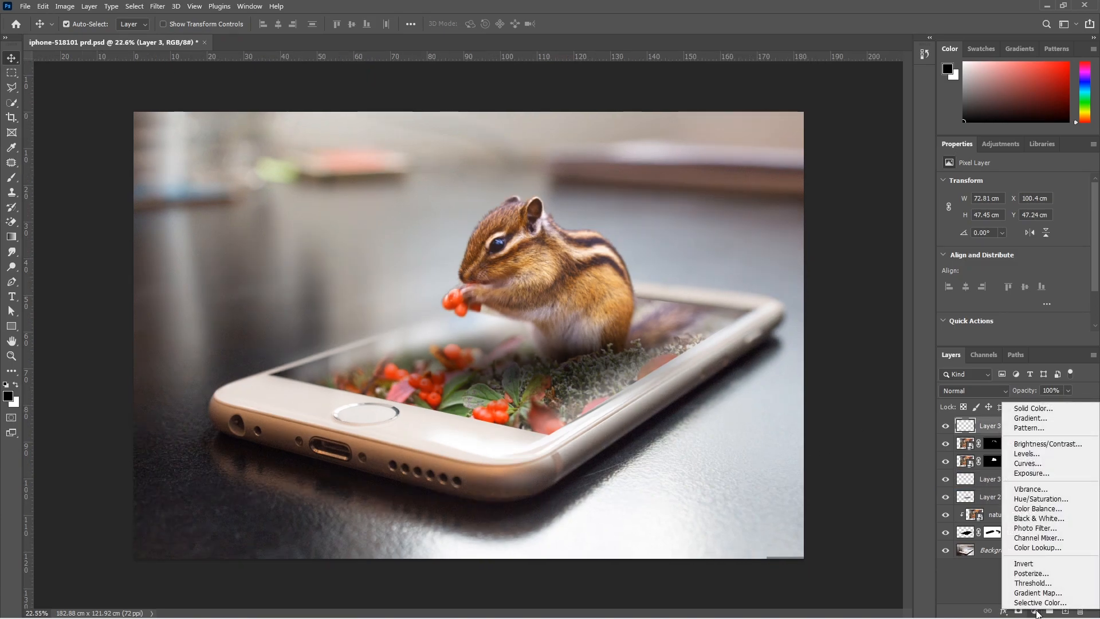
click(1026, 508)
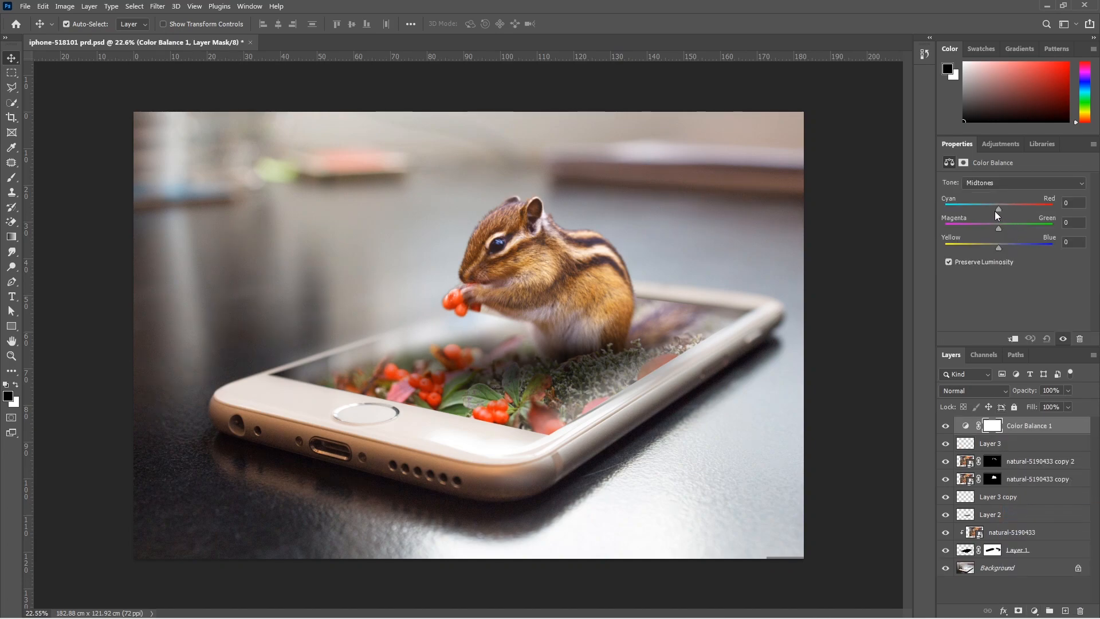
drag(1003, 210, 1007, 210)
click(998, 248)
Set the Color Balance shadows to Cyan-Red +29 and Yellow-Blue +18.
click(1006, 184)
click(1003, 200)
drag(999, 207, 1016, 208)
drag(999, 248, 1009, 249)
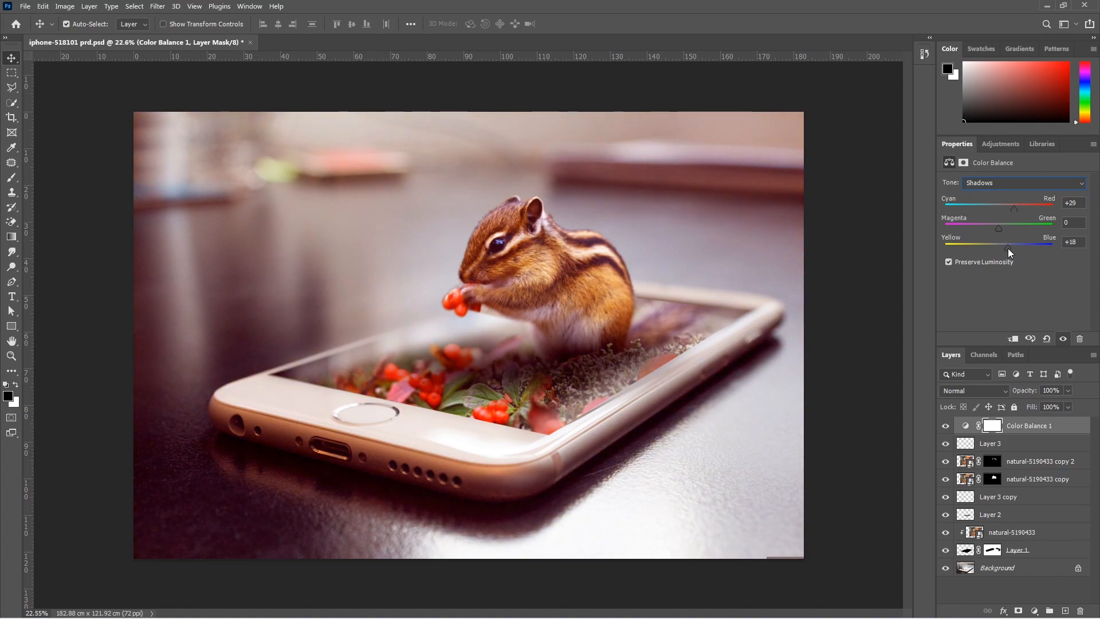
Set the Color Balance highlights to Cyan-Red +11, Magenta-Green -4 and Yellow-Blue +14.
click(1005, 182)
click(993, 213)
drag(998, 247, 1006, 248)
mouse_move(999, 209)
mouse_down()
mouse_move(1010, 209)
mouse_move(996, 228)
mouse_up()
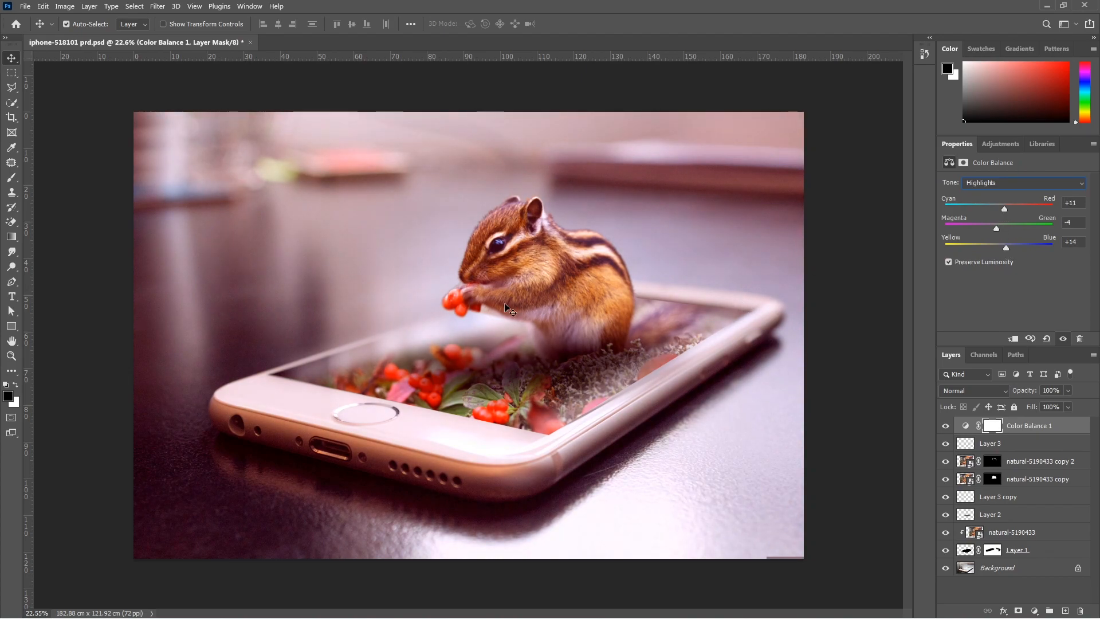
Stamp all visible layers into a merged layer above the Color Balance adjustment and convert it to a smart object.
click(1021, 428)
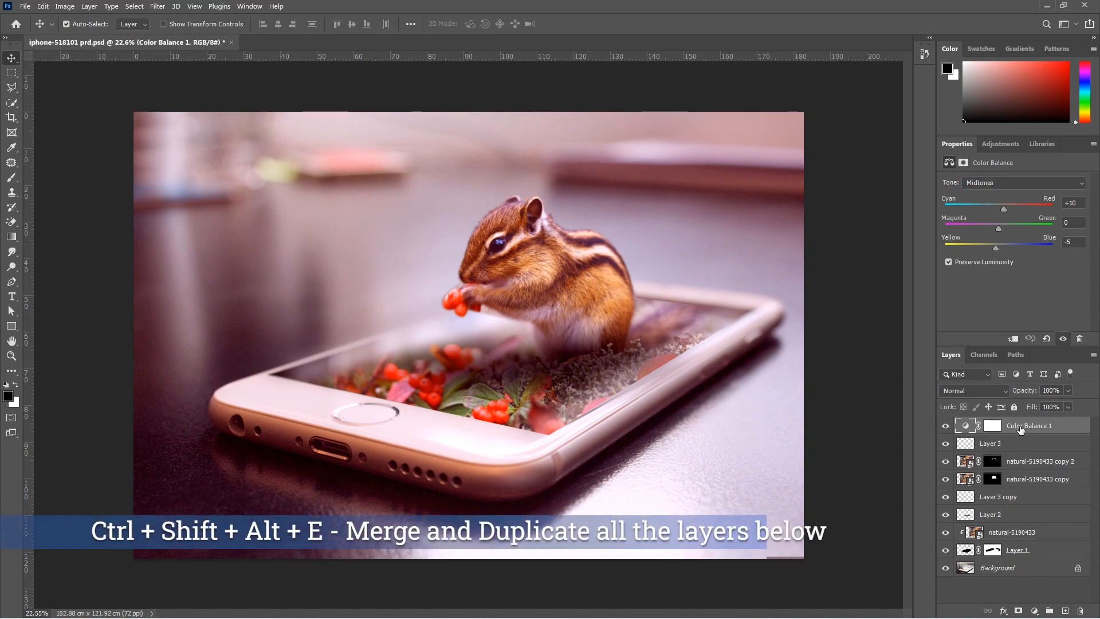
key(ctrl+shift+alt+e)
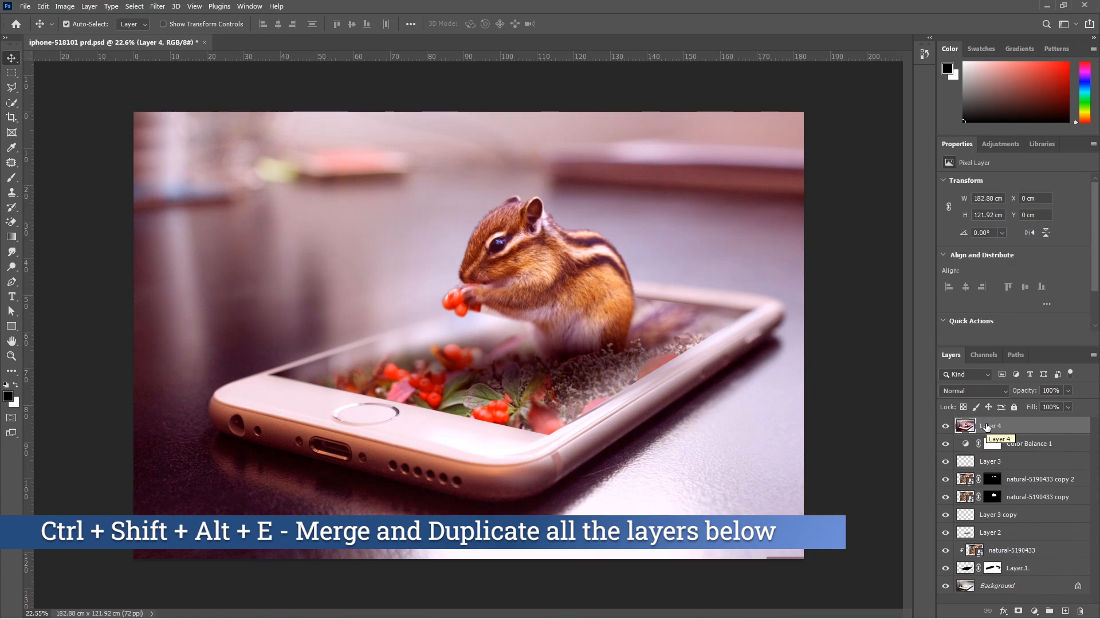
right_click(985, 427)
click(910, 293)
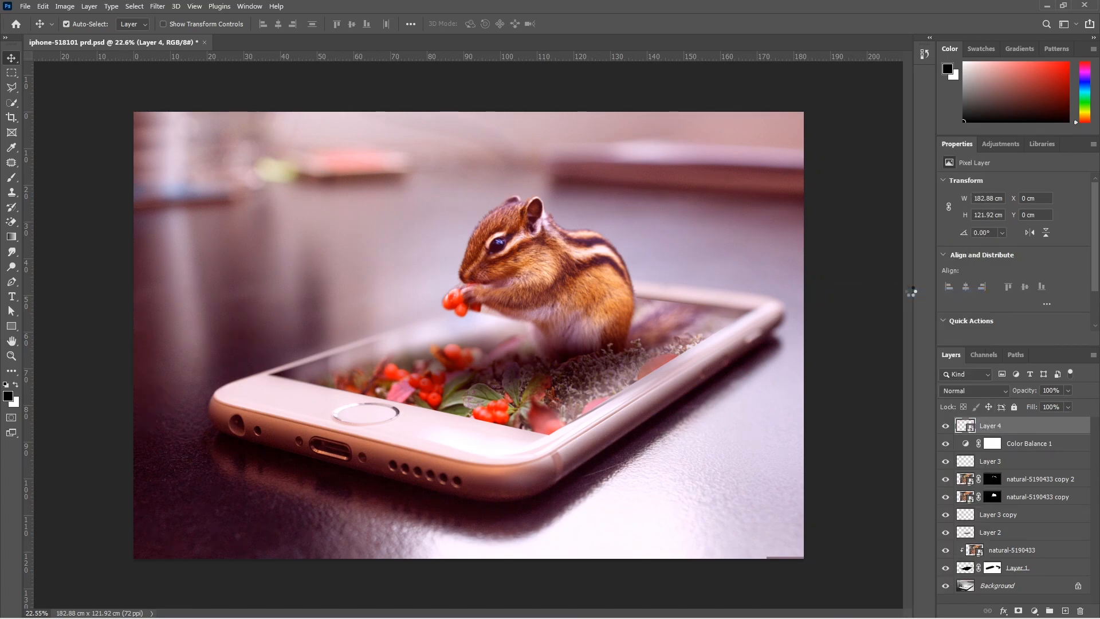
Start the Camera Raw Filter on the merged layer and set Texture to +53, Clarity to -46 and Vibrance to +30.
click(158, 6)
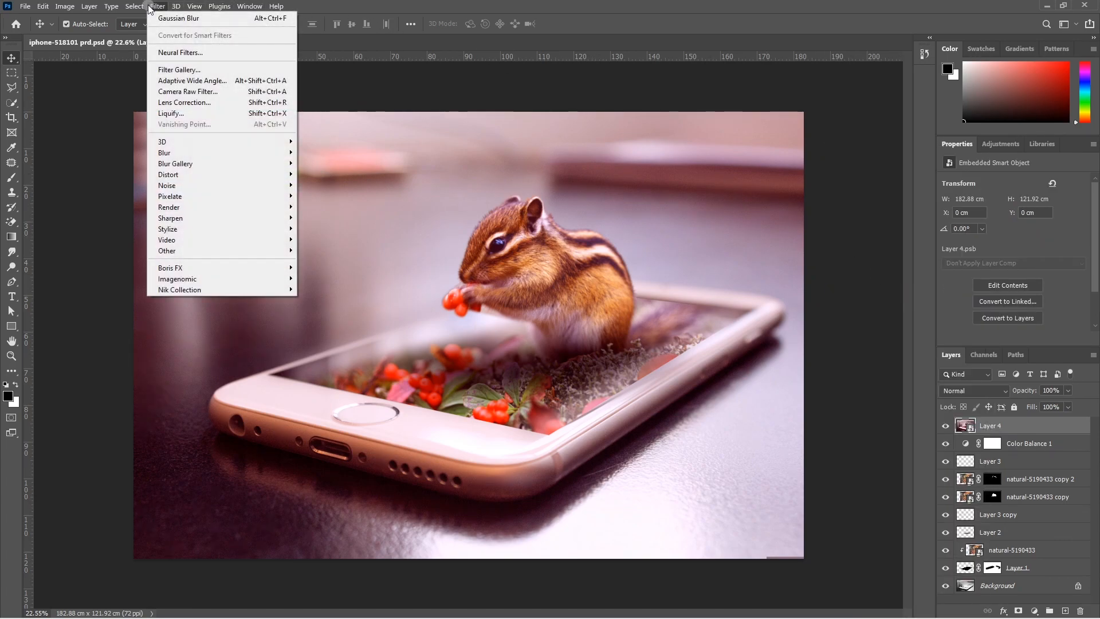
click(192, 92)
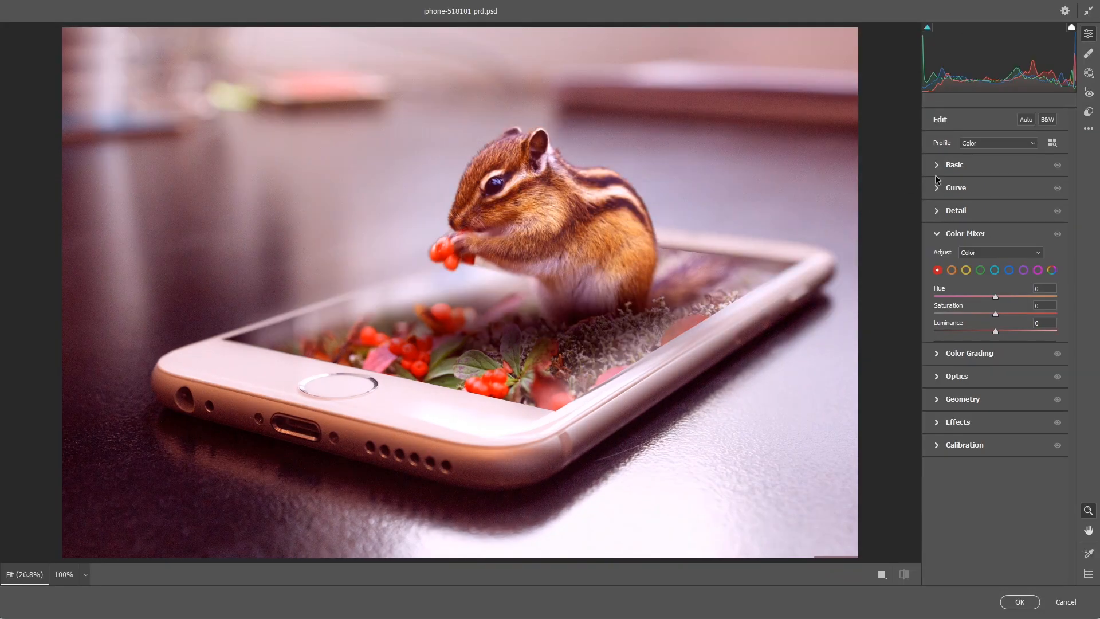
click(938, 165)
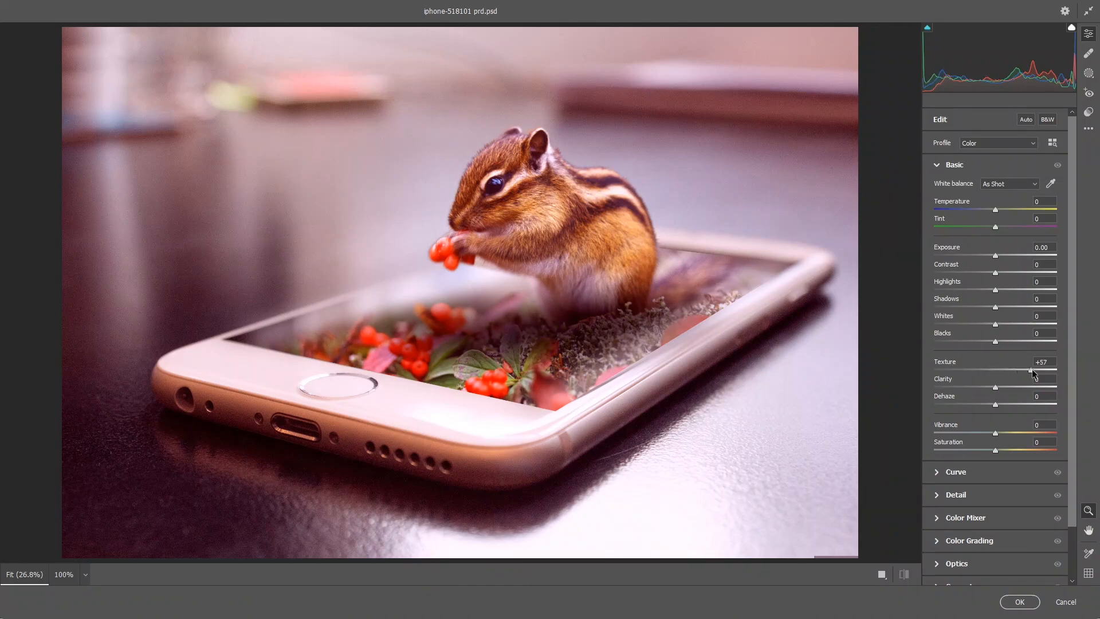
drag(1032, 369, 967, 400)
drag(997, 433, 999, 435)
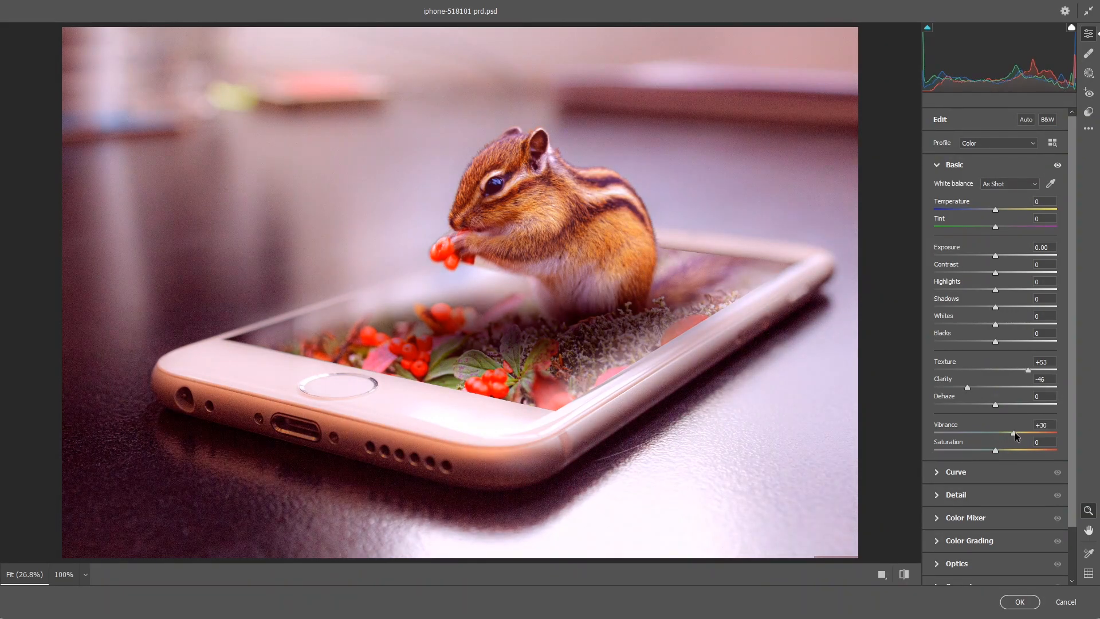
Raise the reds' saturation in the Color Mixer, set the greens' hue to +100 with lower luminance, and apply the filter.
click(937, 165)
click(938, 233)
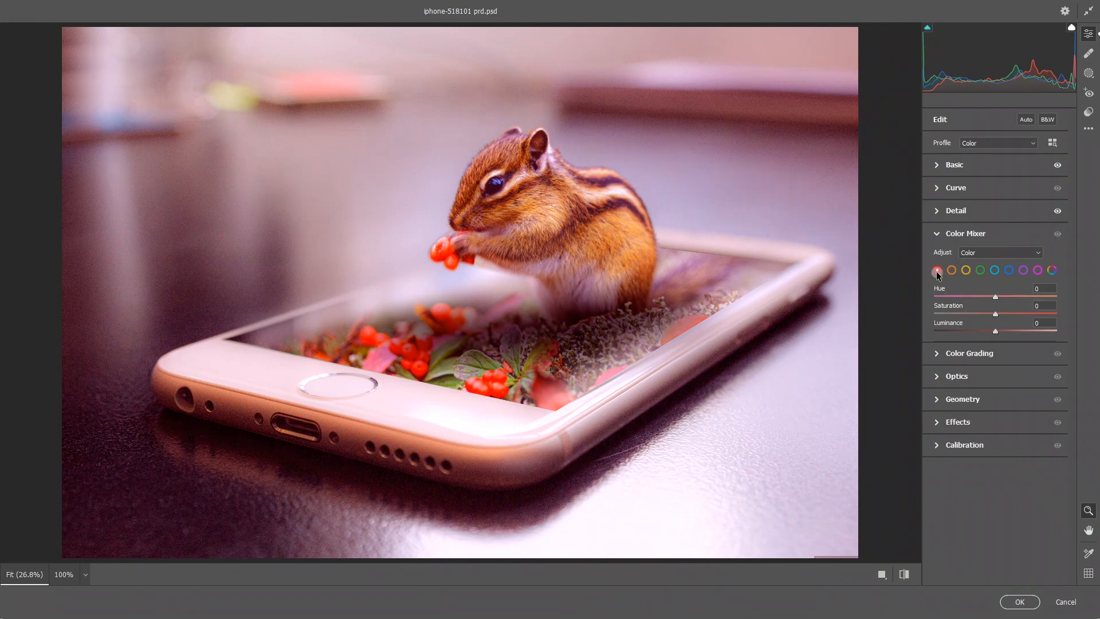
drag(995, 314, 1012, 313)
click(980, 270)
drag(1044, 296, 1059, 296)
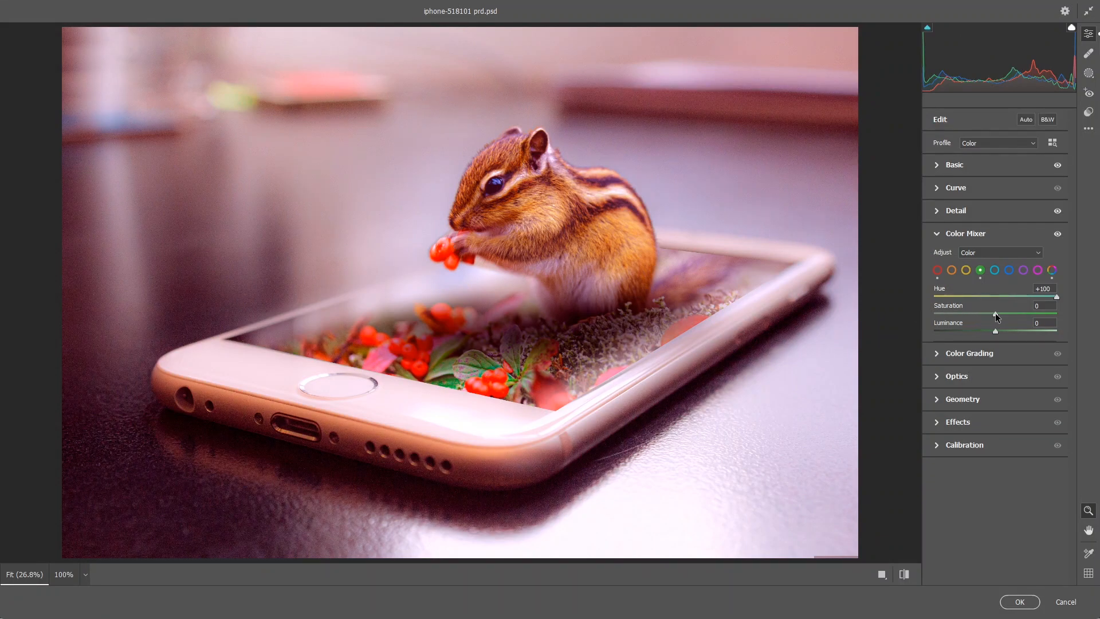
drag(995, 331, 983, 332)
click(1020, 602)
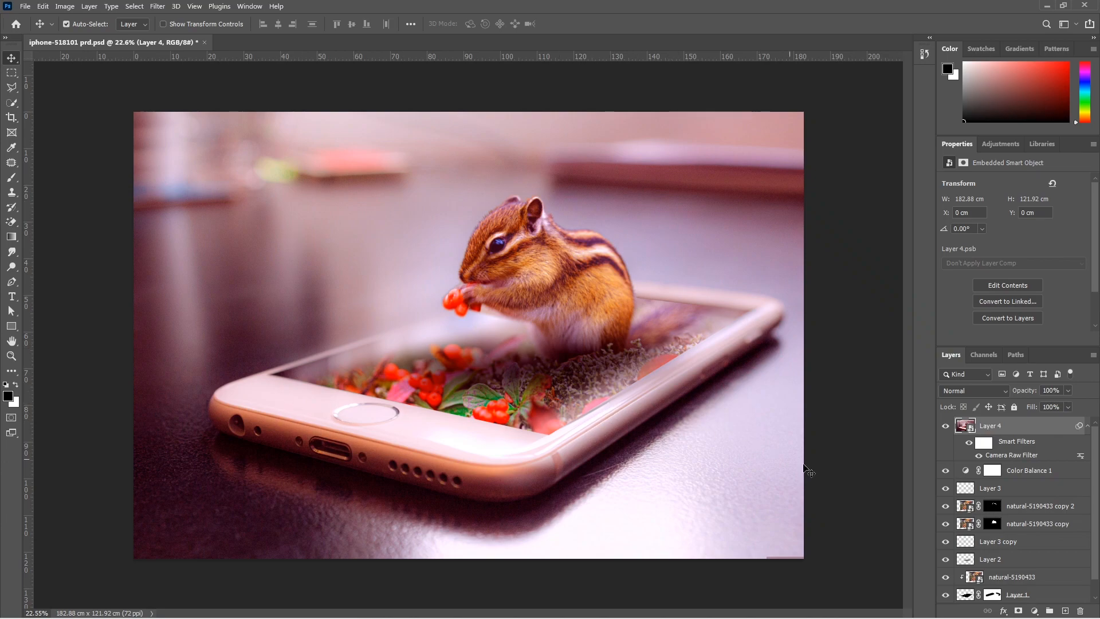
Add a Color Lookup adjustment using TensionGreen.3DL above the merged layer and reduce its opacity to 42%.
click(1036, 610)
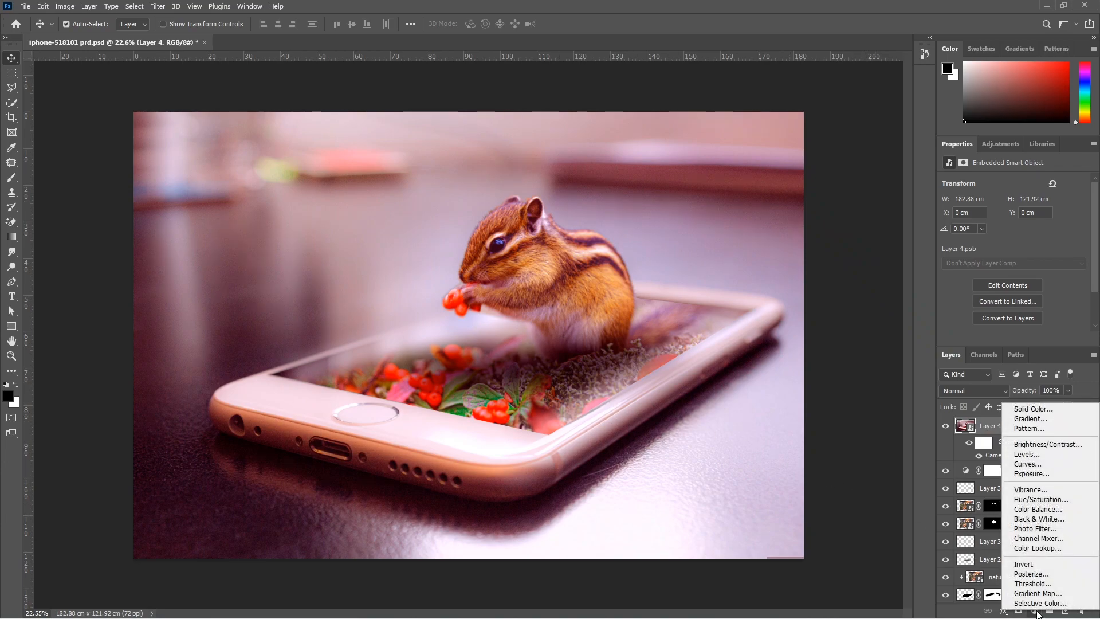
click(1037, 548)
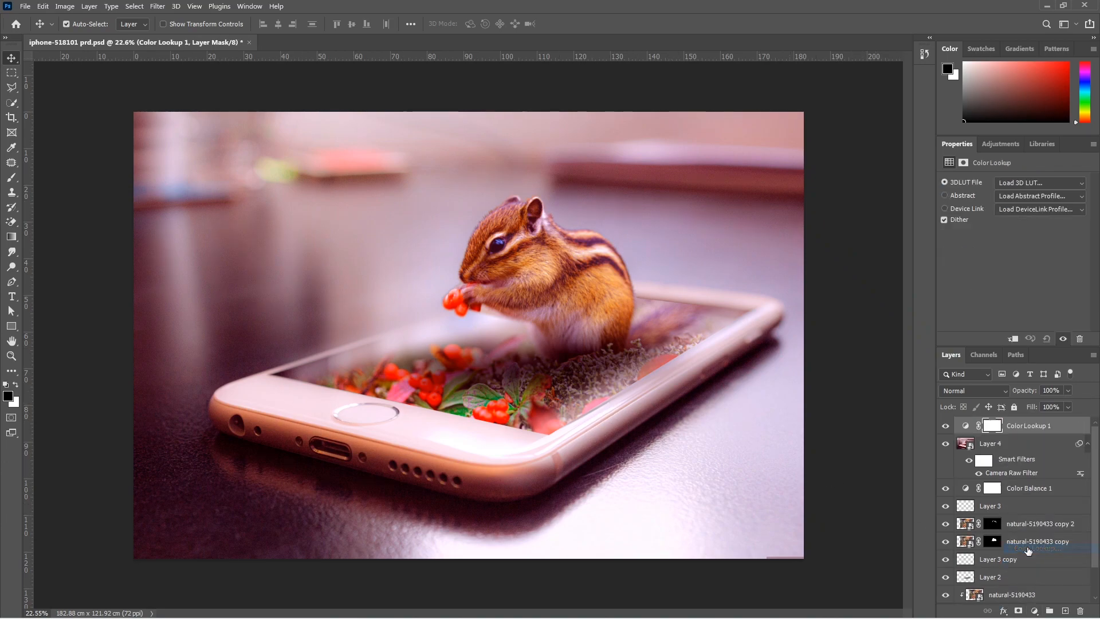
click(1011, 182)
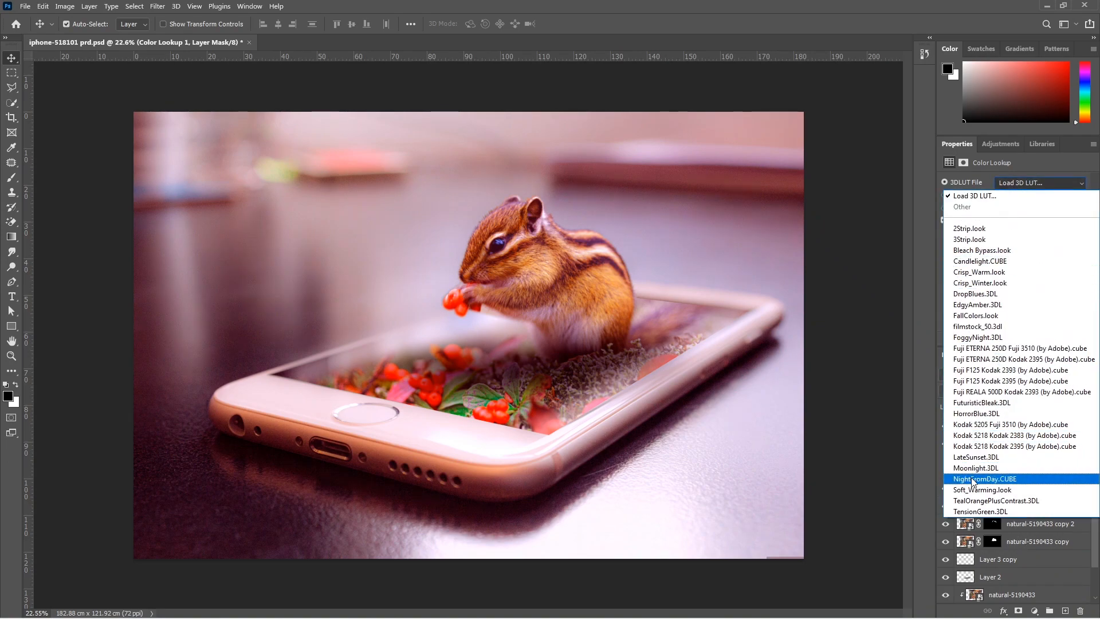
click(989, 512)
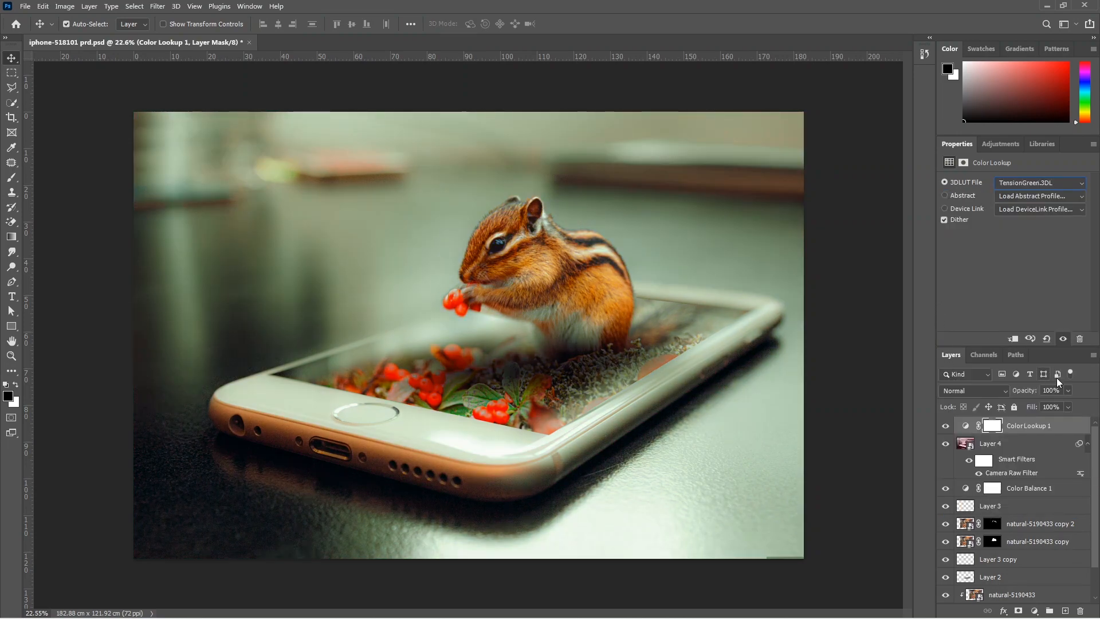
click(1067, 390)
mouse_move(1061, 402)
mouse_down()
mouse_move(1033, 404)
mouse_move(1047, 404)
mouse_up()
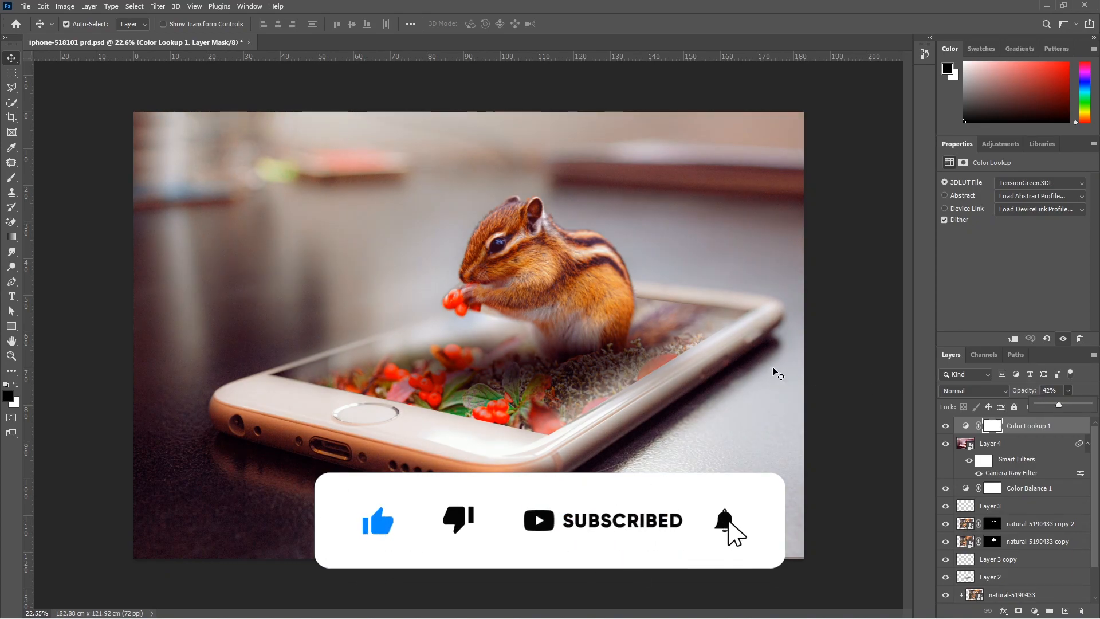